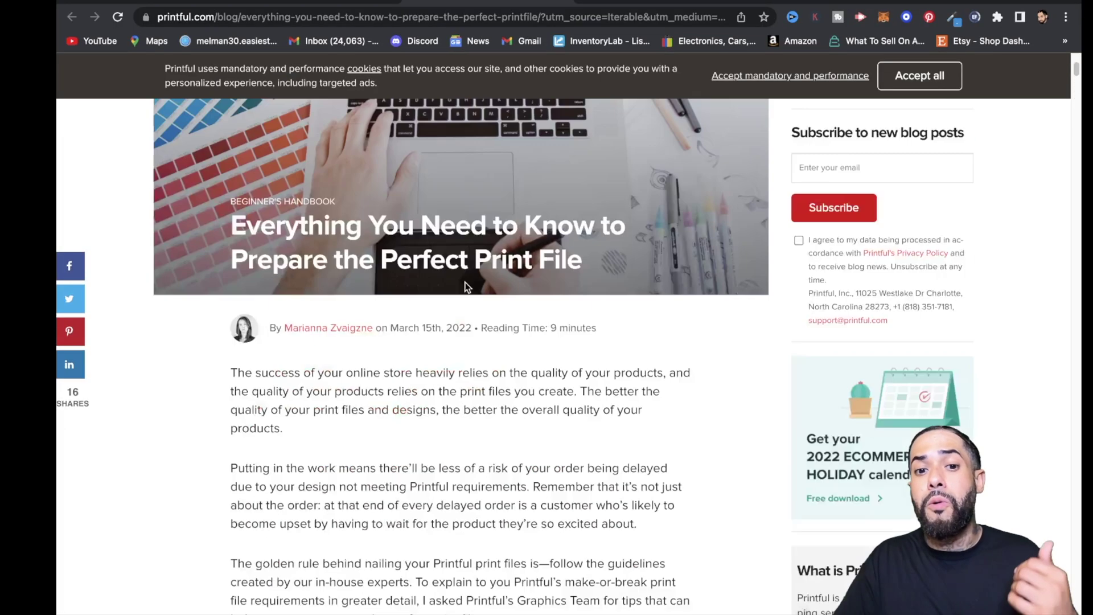
Read the Print file terminology section of the print file guide, then go to the Shopify admin
{"action": "scroll", "coordinate": [465, 286], "scroll_direction": "up", "scroll_amount": 4}
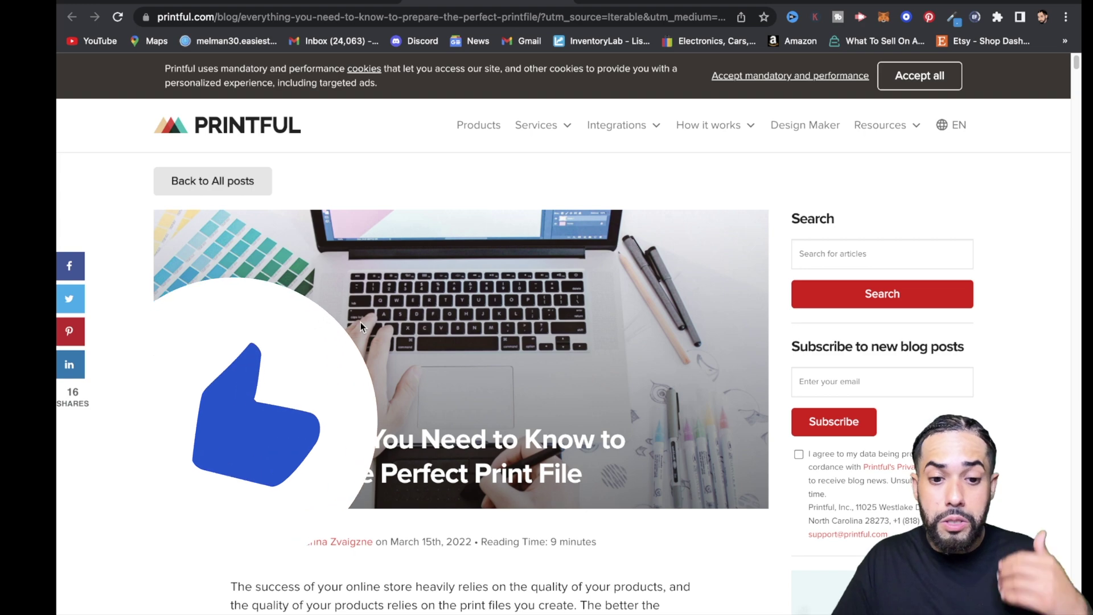
{"action": "scroll", "coordinate": [260, 403], "scroll_direction": "down", "scroll_amount": 15}
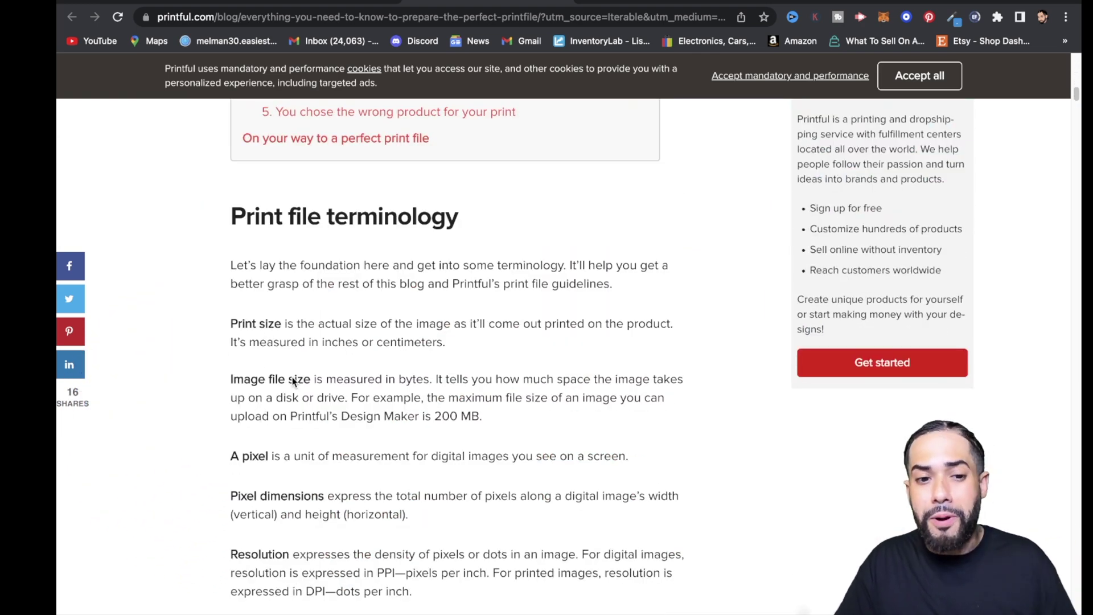
{"action": "scroll", "coordinate": [290, 397], "scroll_direction": "down", "scroll_amount": 1}
{"action": "scroll", "coordinate": [253, 464], "scroll_direction": "down", "scroll_amount": 2}
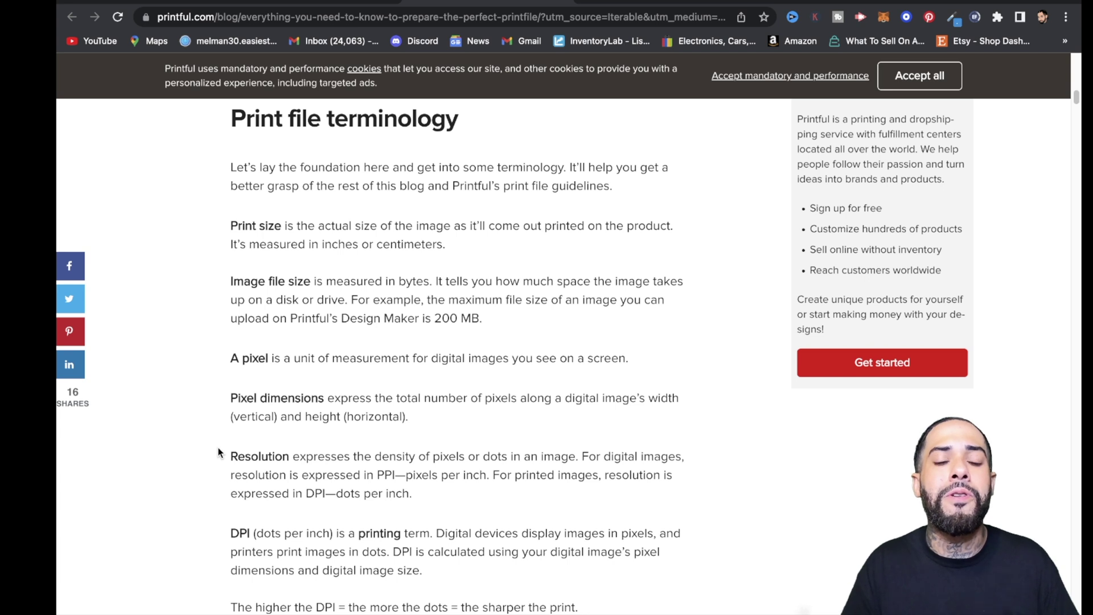
{"action": "left_click", "coordinate": [649, 2]}
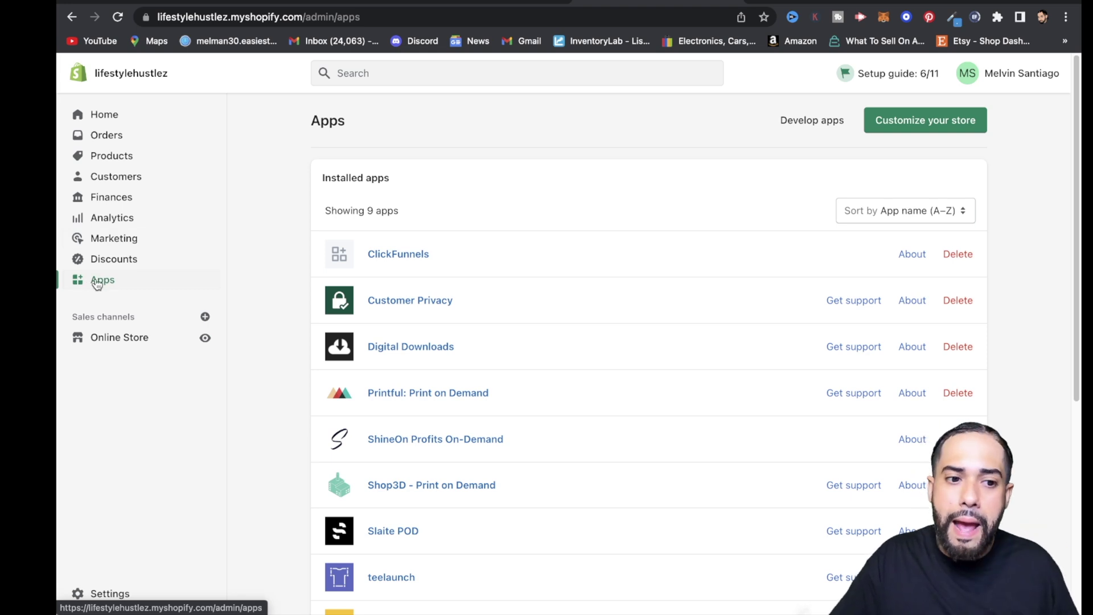
Launch Printful: Print on Demand from Shopify's Apps page to list the 10 synced products
{"action": "left_click", "coordinate": [406, 395]}
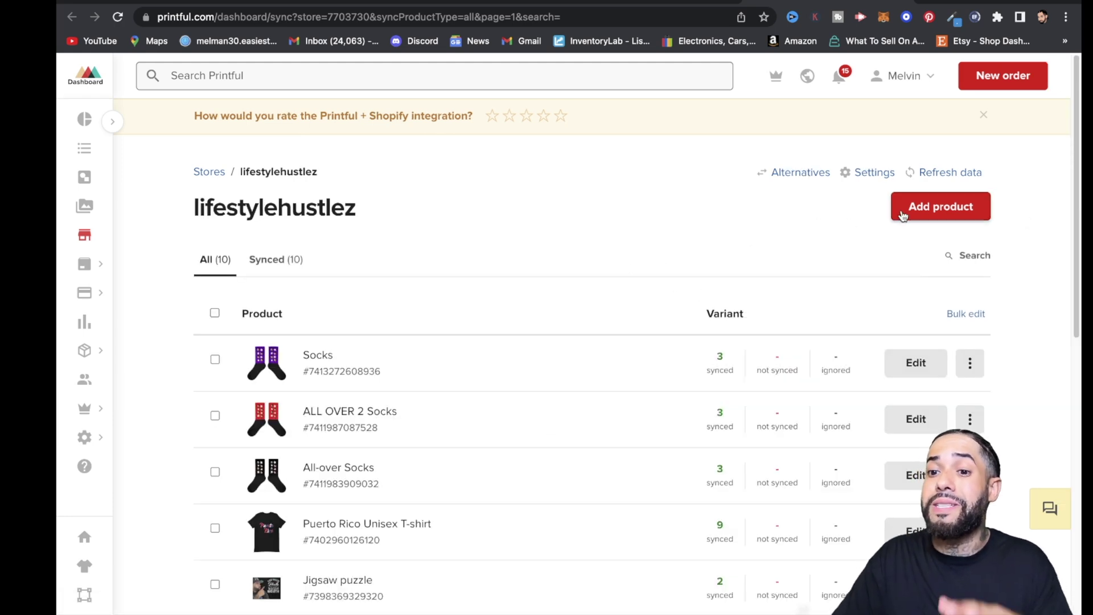
Add a new product via Women's clothing > All-over shirts > All-Over Print Women's Crew Neck T-Shirt
{"action": "left_click", "coordinate": [923, 219]}
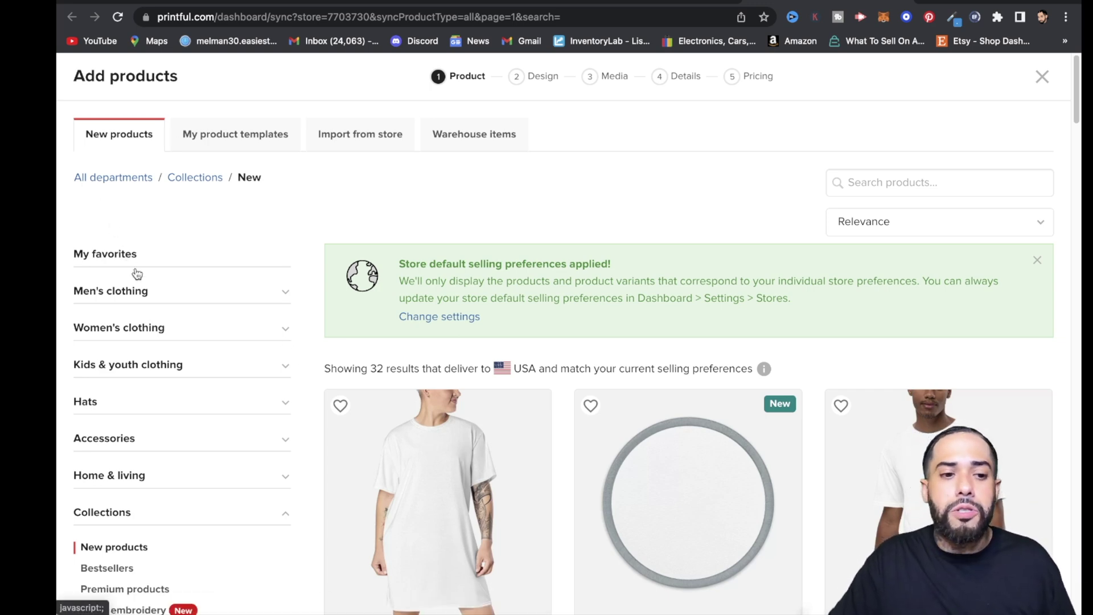
{"action": "left_click", "coordinate": [286, 330]}
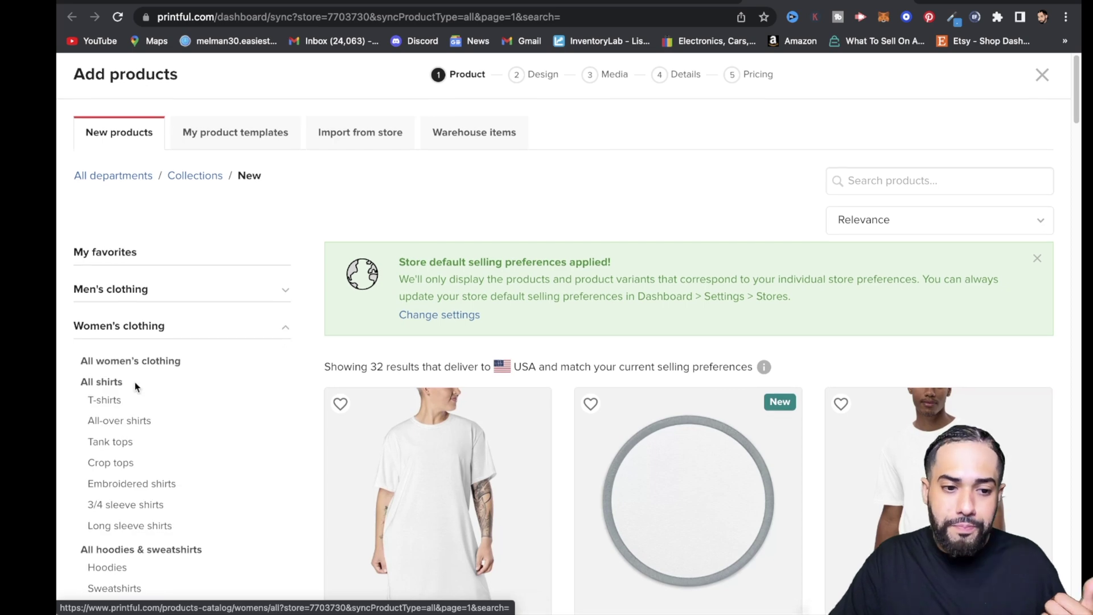
{"action": "scroll", "coordinate": [134, 399], "scroll_direction": "down", "scroll_amount": 2}
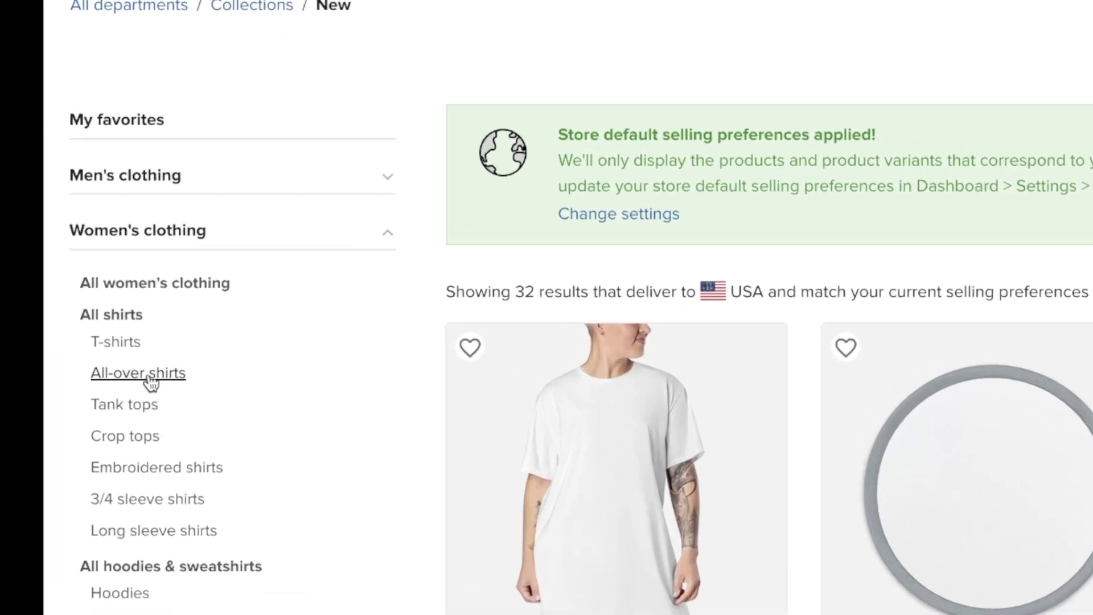
{"action": "left_click", "coordinate": [131, 391]}
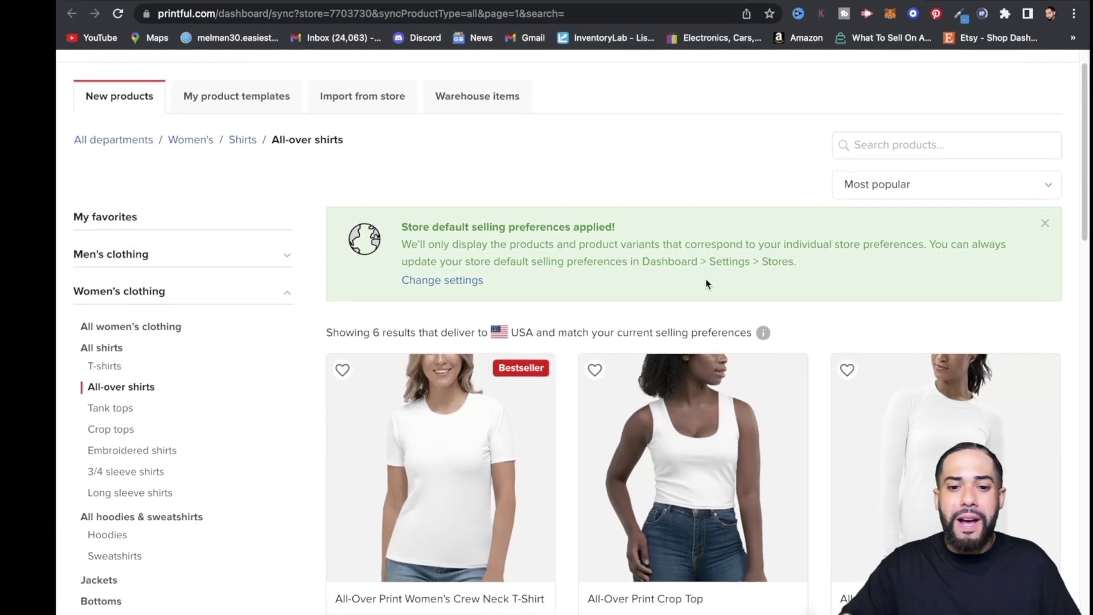
{"action": "scroll", "coordinate": [542, 483], "scroll_direction": "down", "scroll_amount": 3}
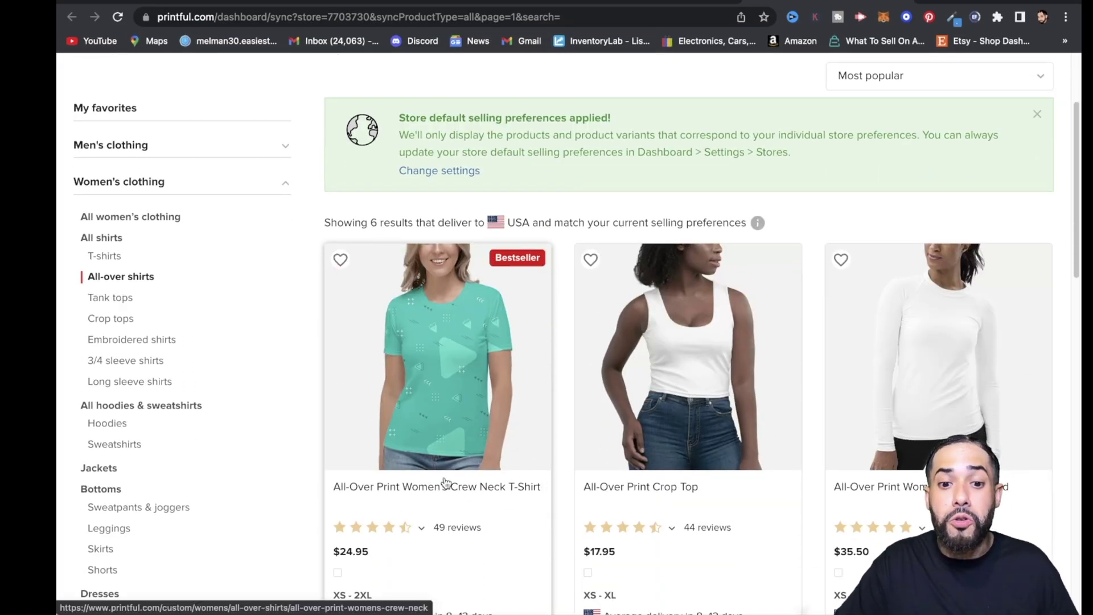
{"action": "left_click", "coordinate": [441, 499]}
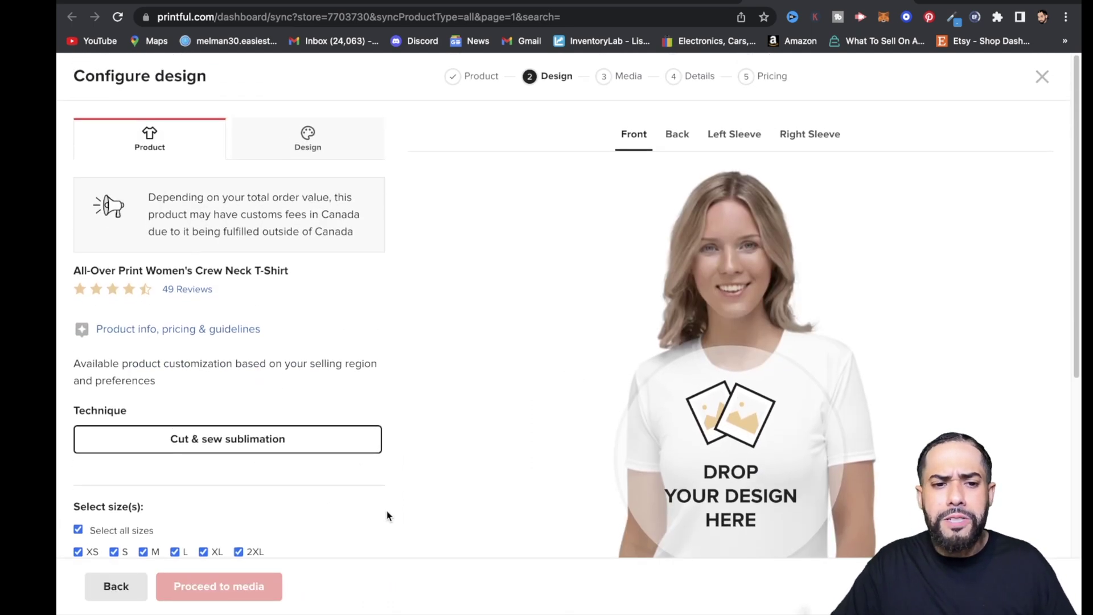
Set the Stitch color to Black and the Print area background to Black
{"action": "scroll", "coordinate": [362, 472], "scroll_direction": "down", "scroll_amount": 7}
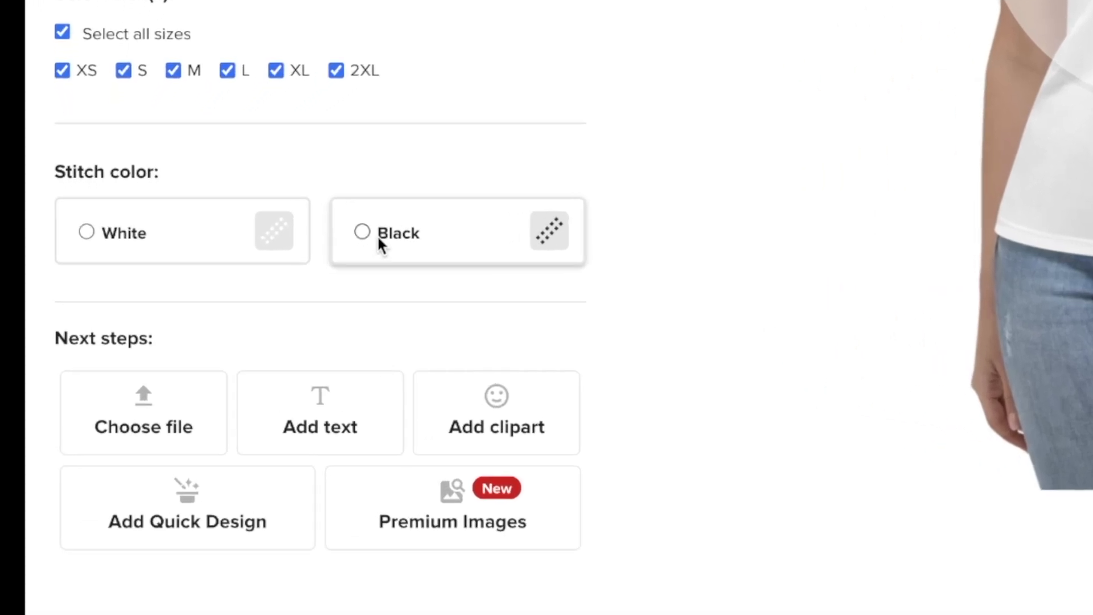
{"action": "left_click", "coordinate": [340, 234]}
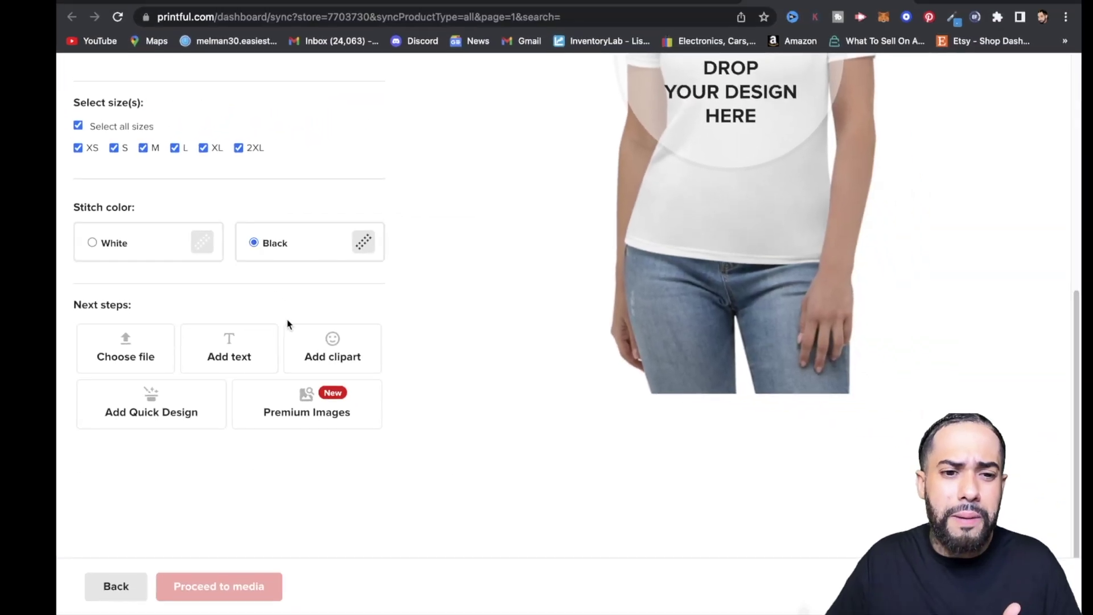
{"action": "scroll", "coordinate": [288, 323], "scroll_direction": "up", "scroll_amount": 7}
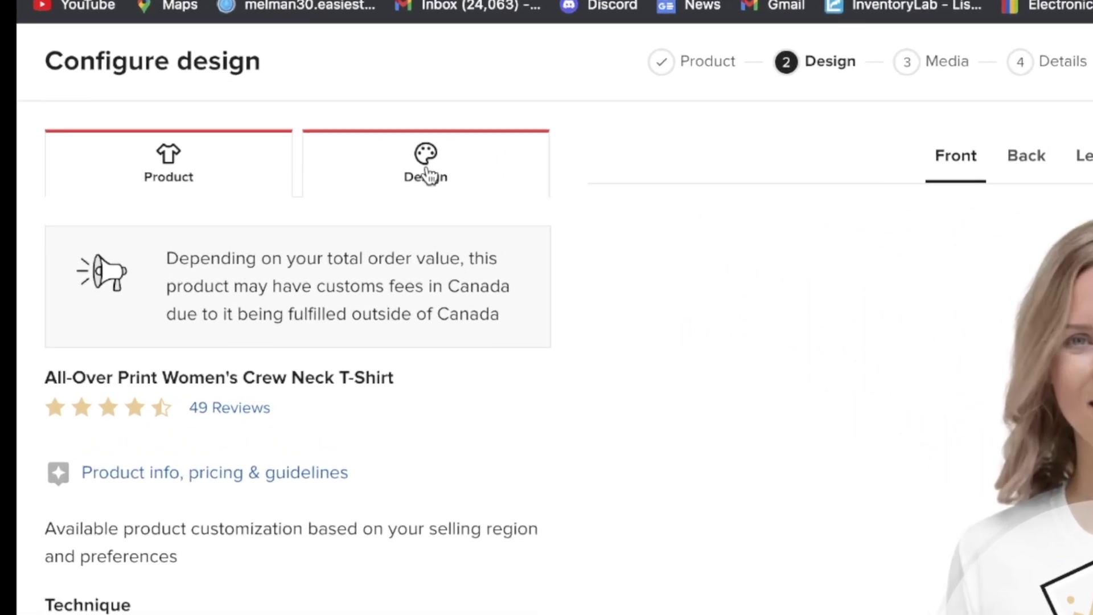
{"action": "left_click", "coordinate": [305, 147]}
{"action": "scroll", "coordinate": [404, 466], "scroll_direction": "down", "scroll_amount": 5}
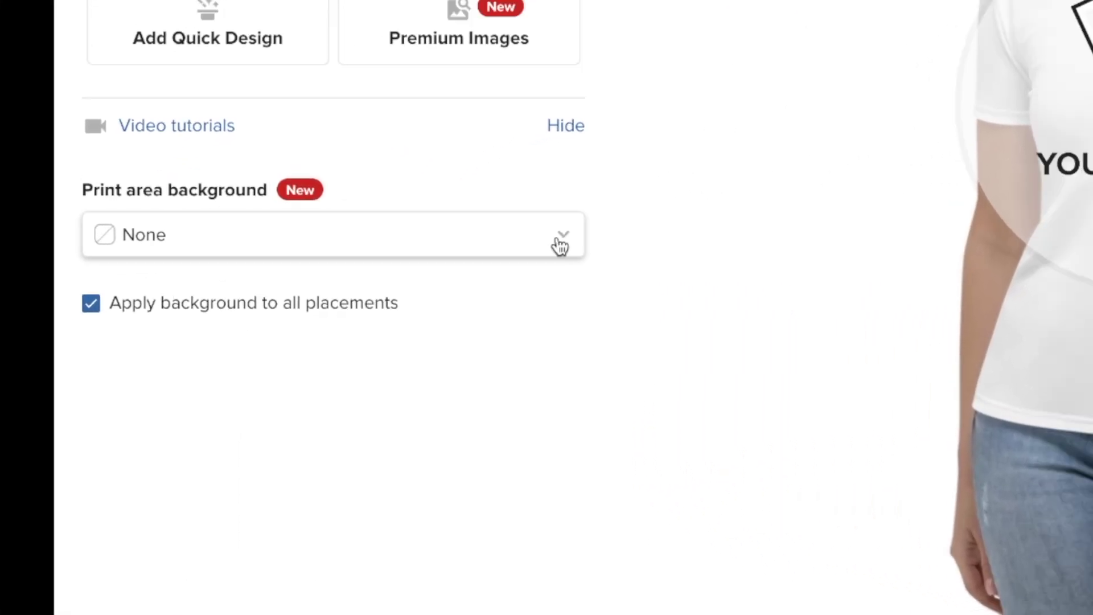
{"action": "left_click", "coordinate": [560, 245]}
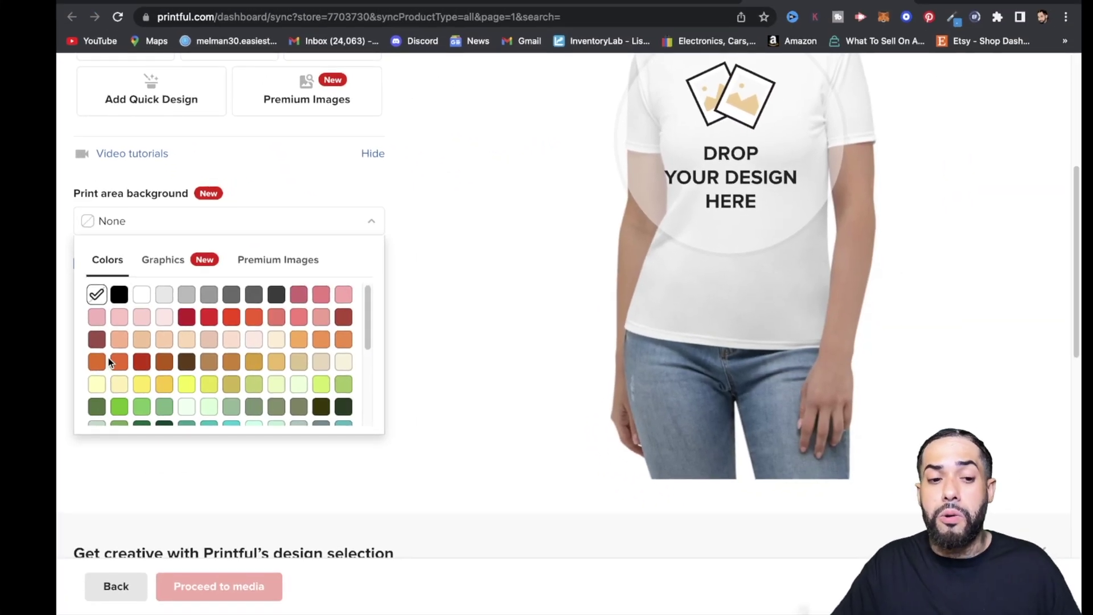
{"action": "scroll", "coordinate": [110, 358], "scroll_direction": "up", "scroll_amount": 1}
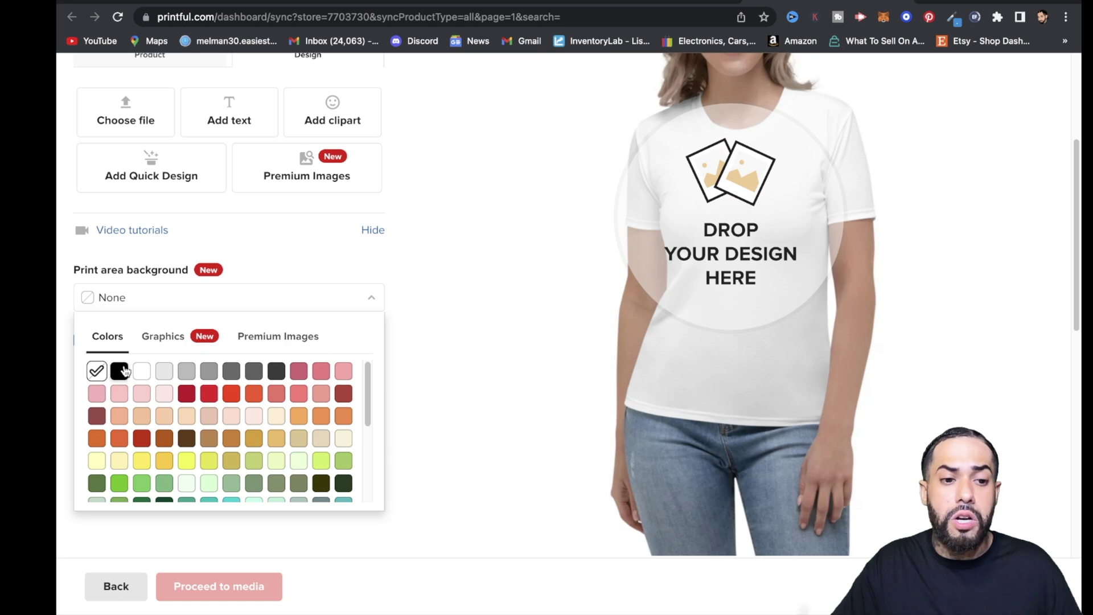
{"action": "left_click", "coordinate": [125, 370]}
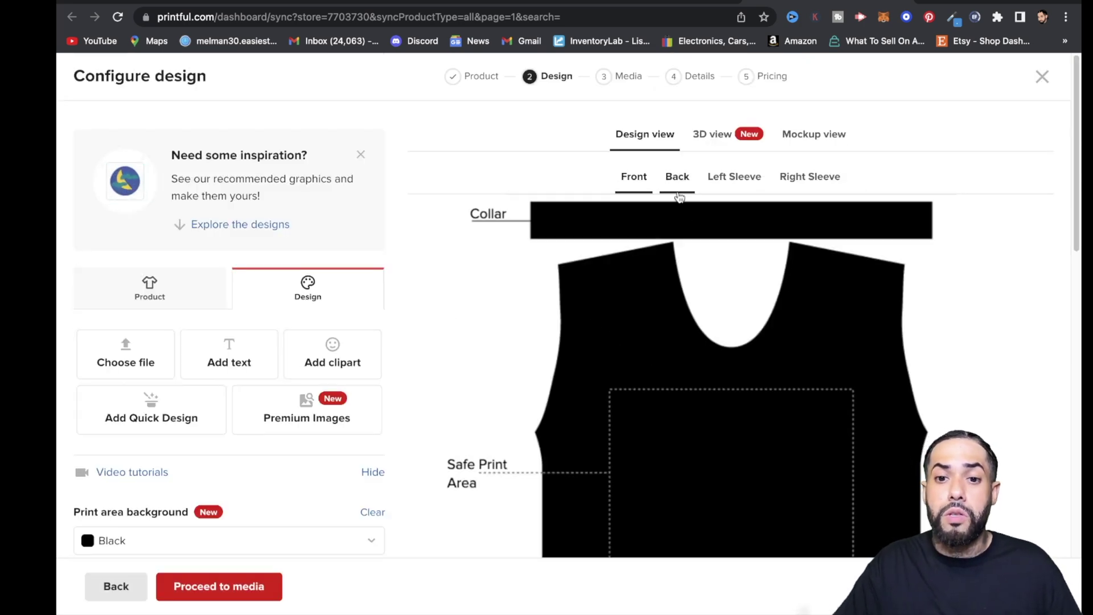
{"action": "scroll", "coordinate": [154, 478], "scroll_direction": "down", "scroll_amount": 1}
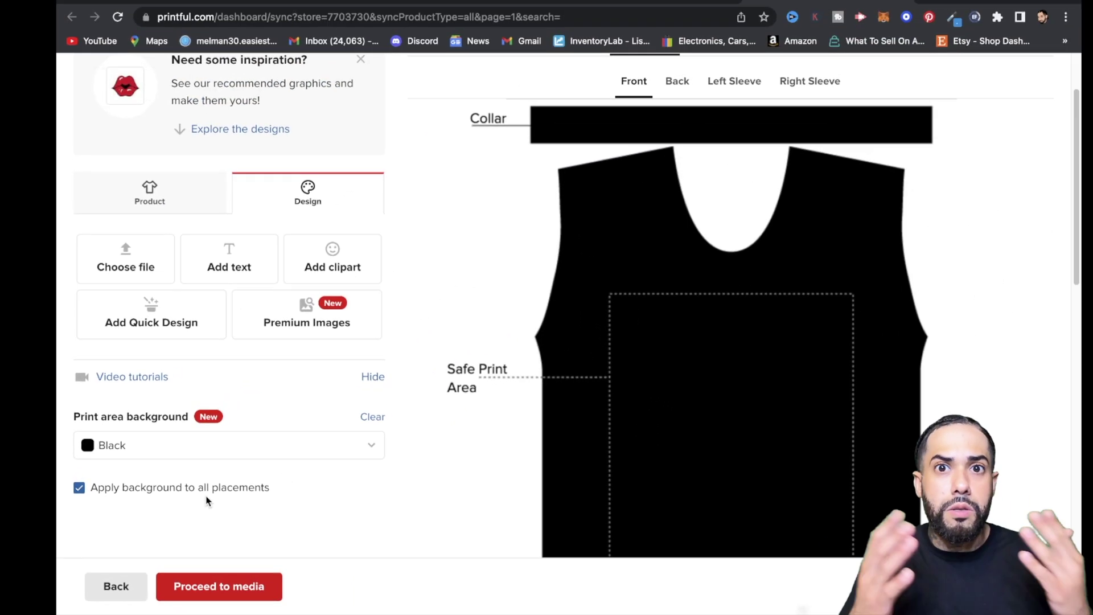
{"action": "scroll", "coordinate": [543, 455], "scroll_direction": "up", "scroll_amount": 1}
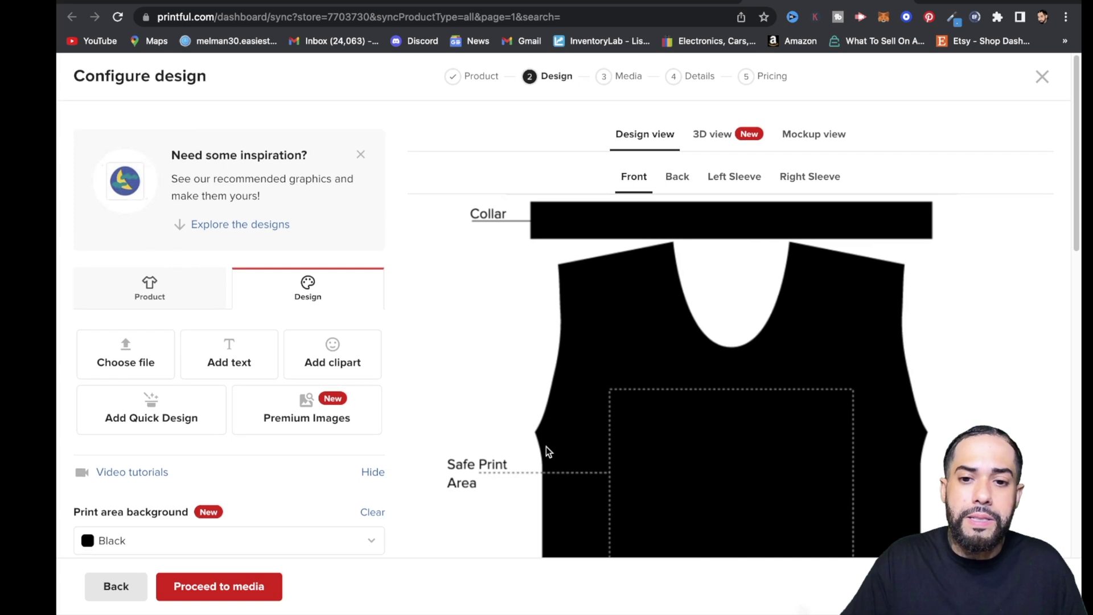
{"action": "left_click", "coordinate": [678, 177]}
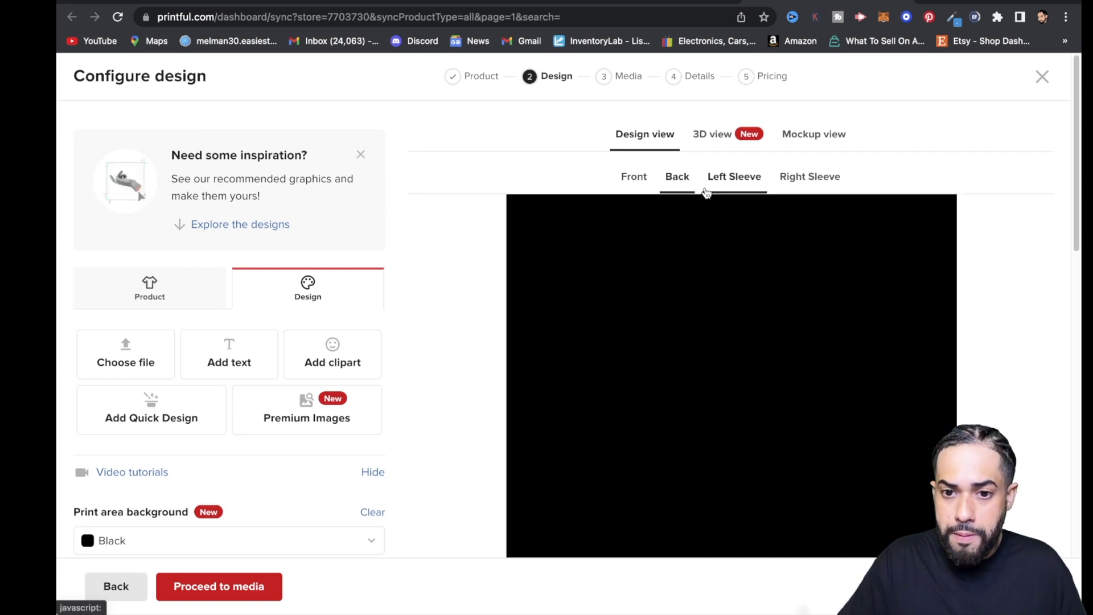
{"action": "left_click", "coordinate": [743, 181]}
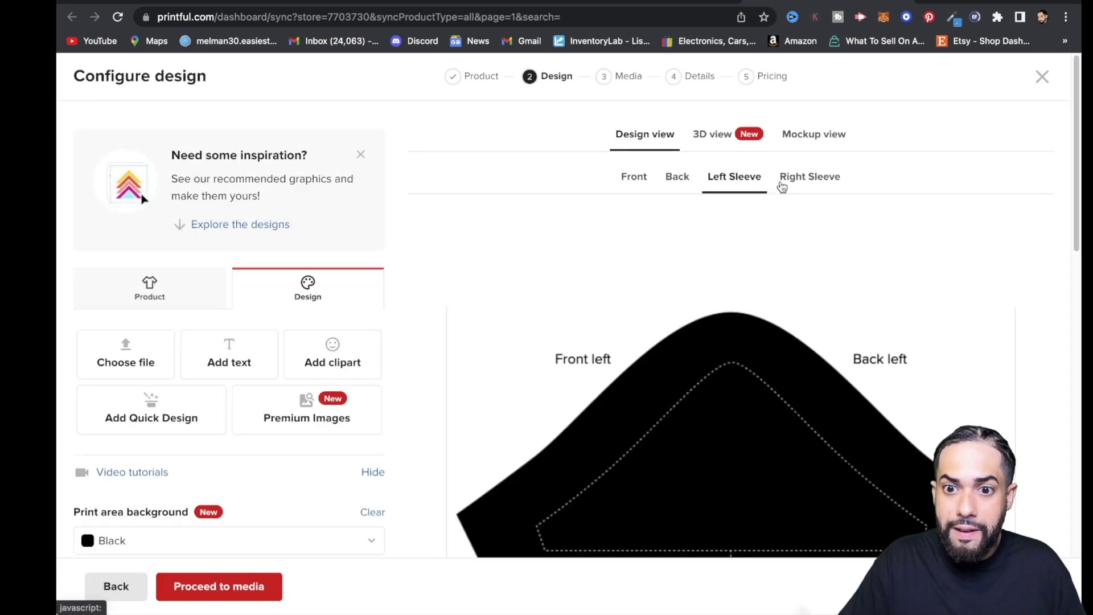
{"action": "left_click", "coordinate": [823, 181]}
{"action": "scroll", "coordinate": [313, 420], "scroll_direction": "down", "scroll_amount": 2}
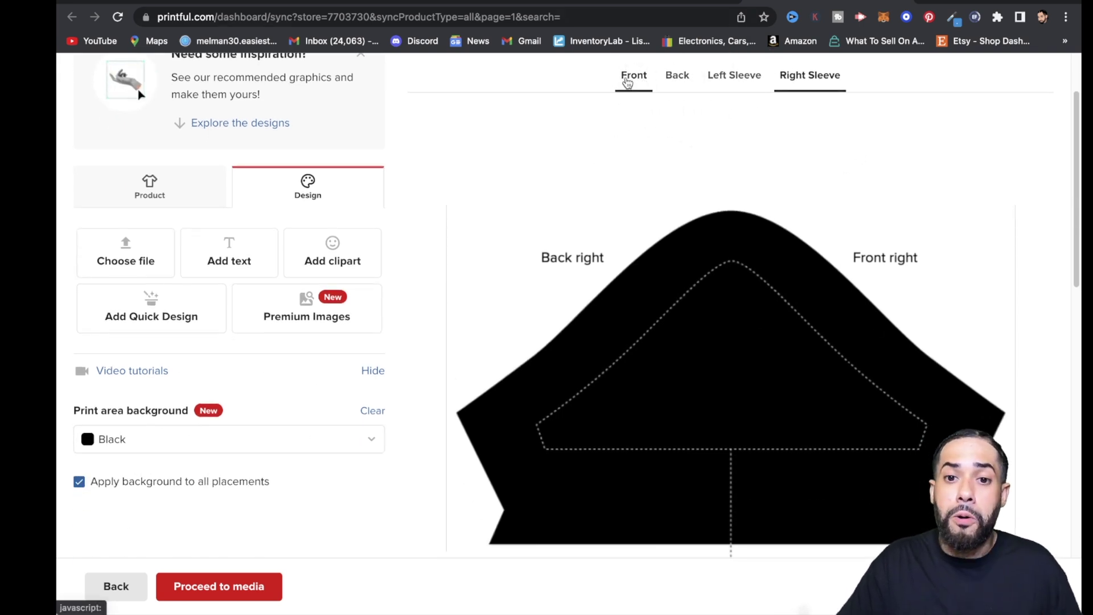
{"action": "left_click", "coordinate": [629, 78]}
{"action": "scroll", "coordinate": [597, 338], "scroll_direction": "down", "scroll_amount": 1}
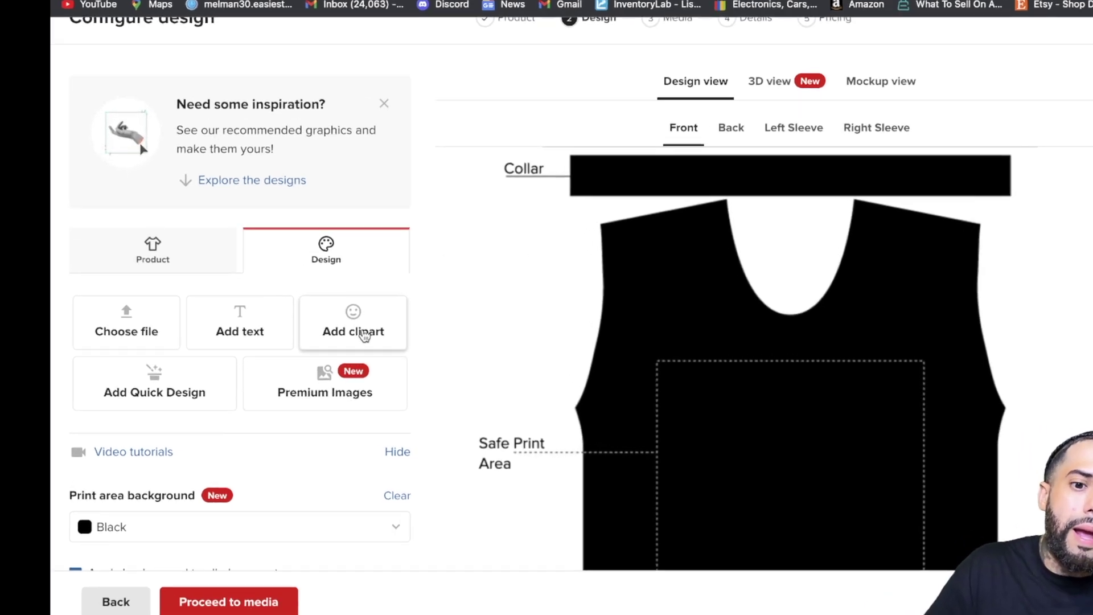
Open Add clipart and pick the mother's day suggestion to list its clipart
{"action": "left_click", "coordinate": [335, 333]}
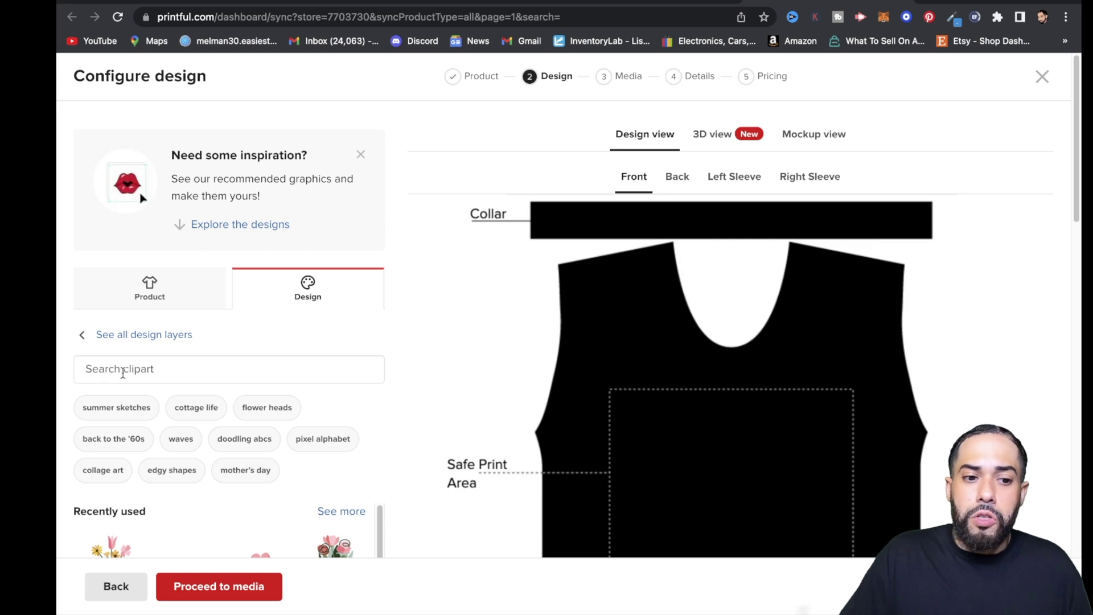
{"action": "left_click", "coordinate": [169, 373]}
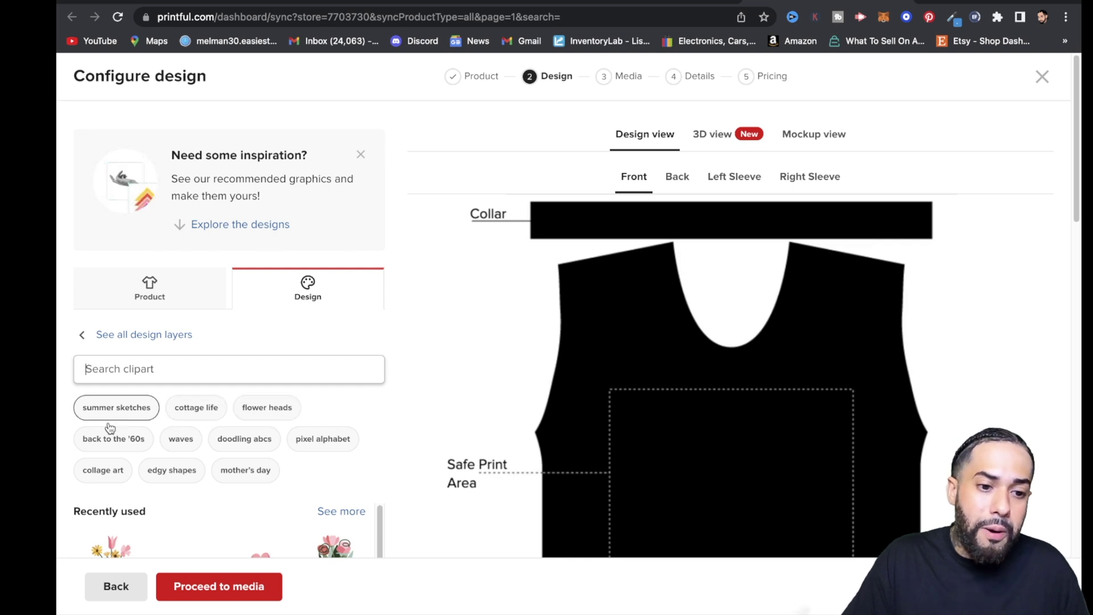
{"action": "left_click", "coordinate": [257, 474]}
{"action": "scroll", "coordinate": [302, 508], "scroll_direction": "down", "scroll_amount": 5}
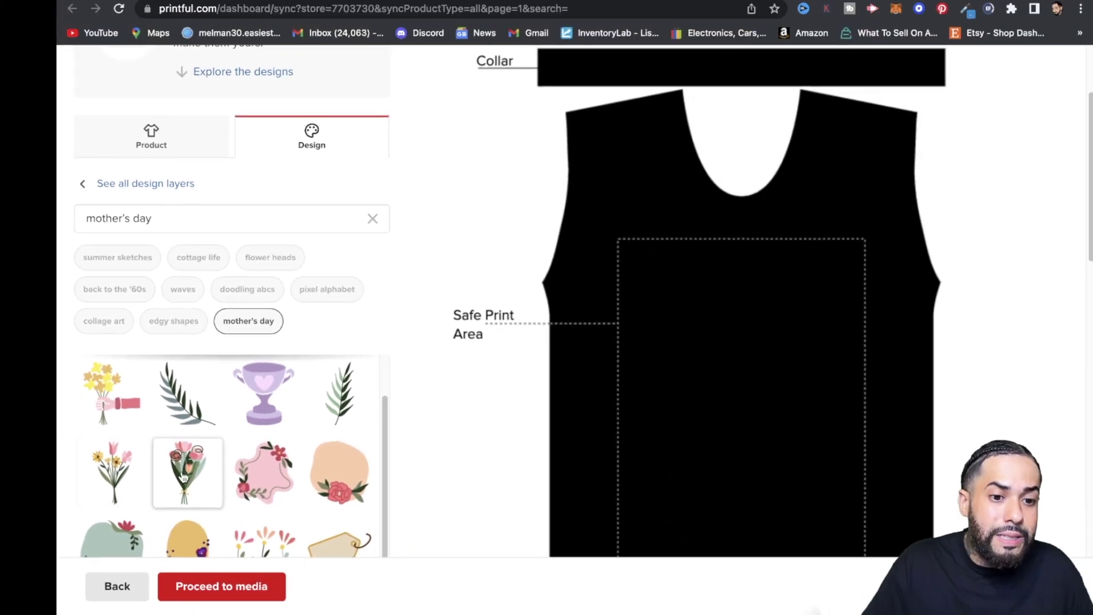
Place Flower bouquet 15 on the front, resize it to 3.76 × 6.48, and move it top centre
{"action": "left_click", "coordinate": [196, 479]}
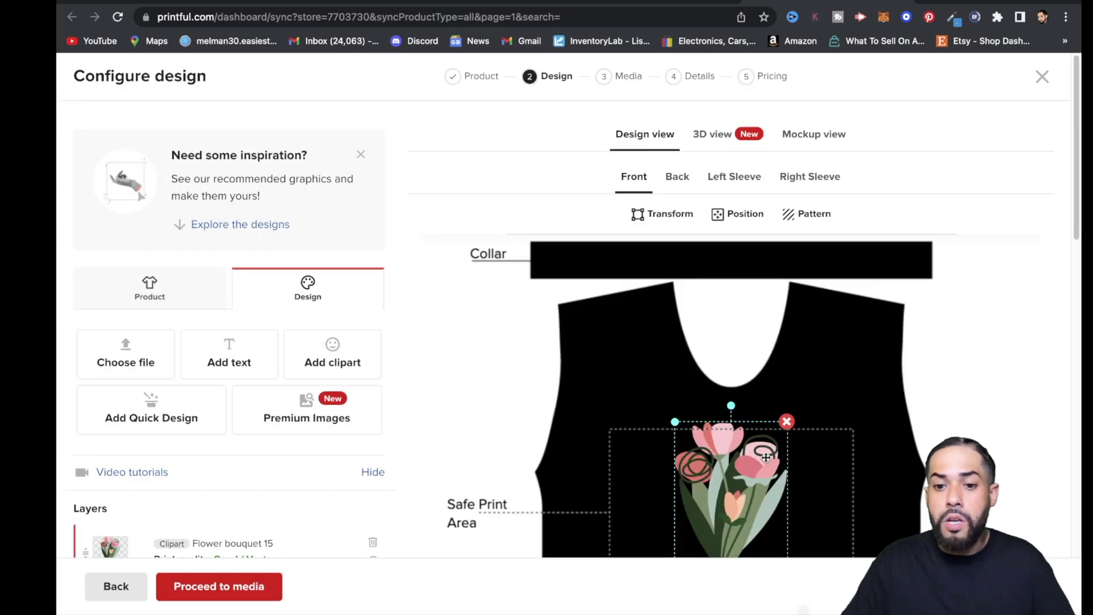
{"action": "scroll", "coordinate": [886, 403], "scroll_direction": "down", "scroll_amount": 2}
{"action": "scroll", "coordinate": [886, 403], "scroll_direction": "down", "scroll_amount": 3}
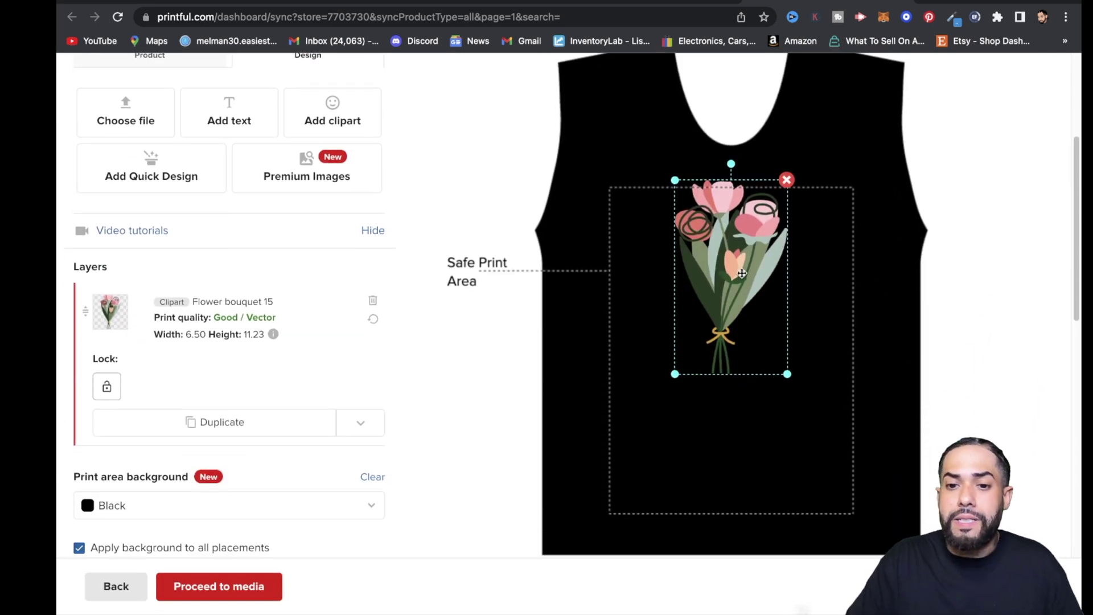
{"action": "left_click_drag", "start_coordinate": [740, 275], "coordinate": [750, 341]}
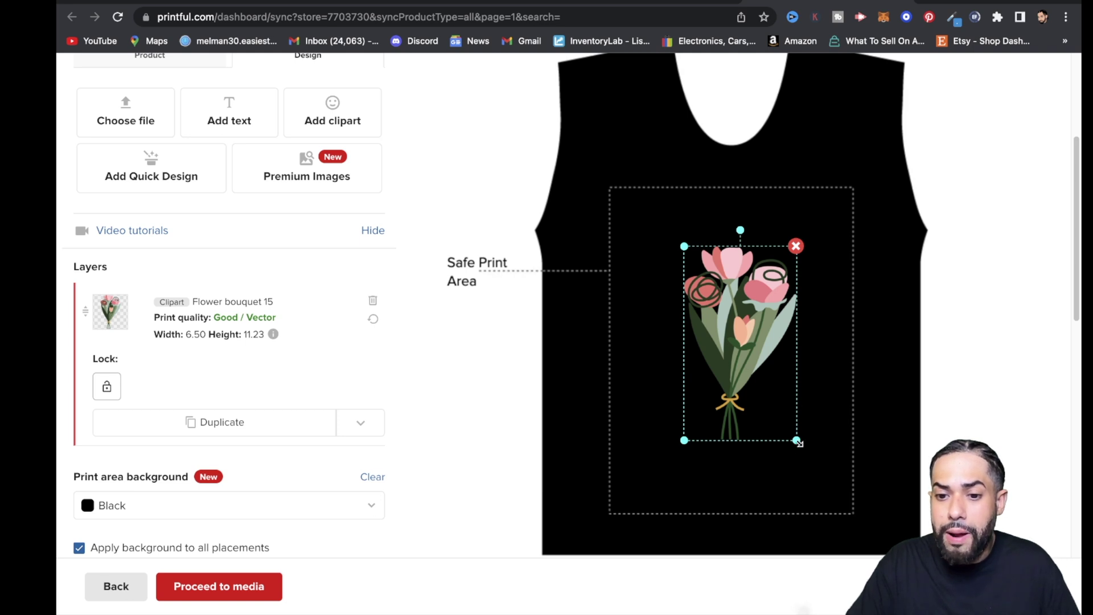
{"action": "left_click_drag", "start_coordinate": [798, 443], "coordinate": [763, 408]}
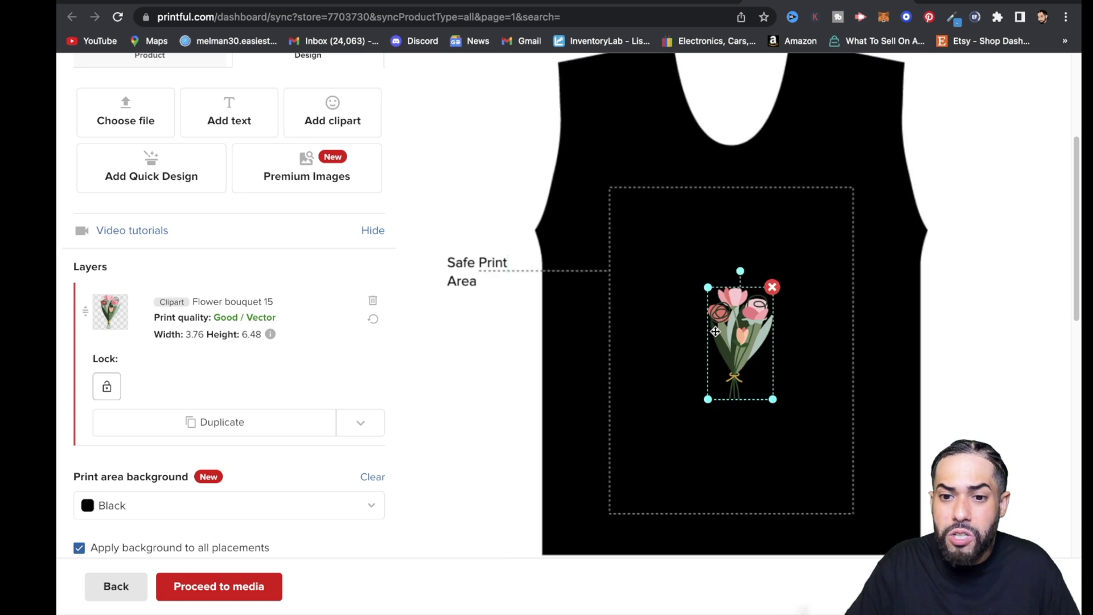
{"action": "left_click_drag", "start_coordinate": [714, 331], "coordinate": [750, 279]}
{"action": "scroll", "coordinate": [858, 297], "scroll_direction": "up", "scroll_amount": 1}
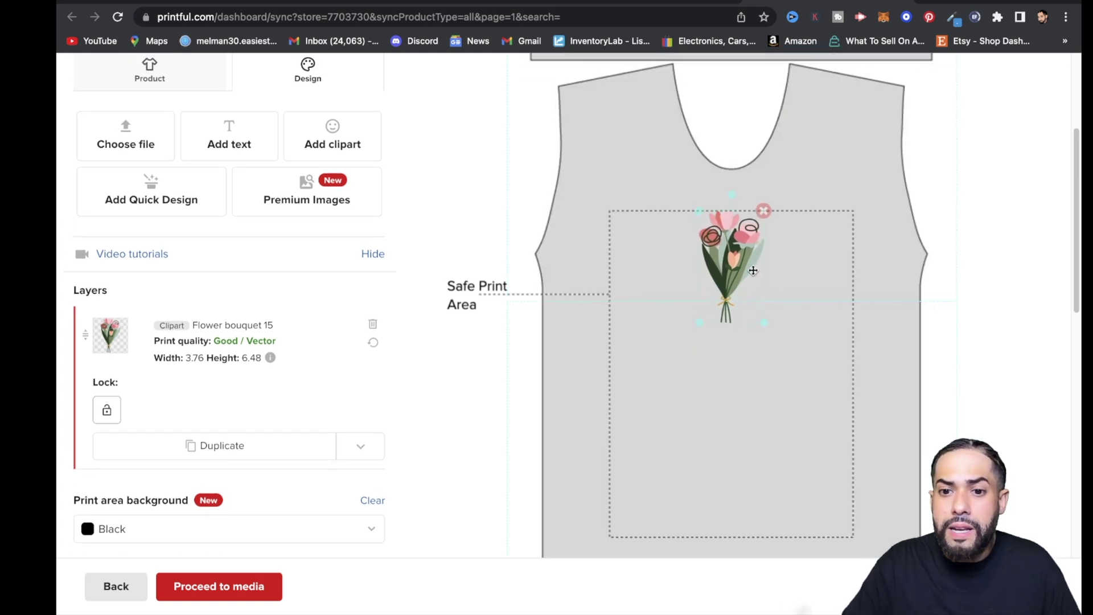
{"action": "left_click_drag", "start_coordinate": [753, 272], "coordinate": [753, 272]}
{"action": "scroll", "coordinate": [797, 371], "scroll_direction": "up", "scroll_amount": 6}
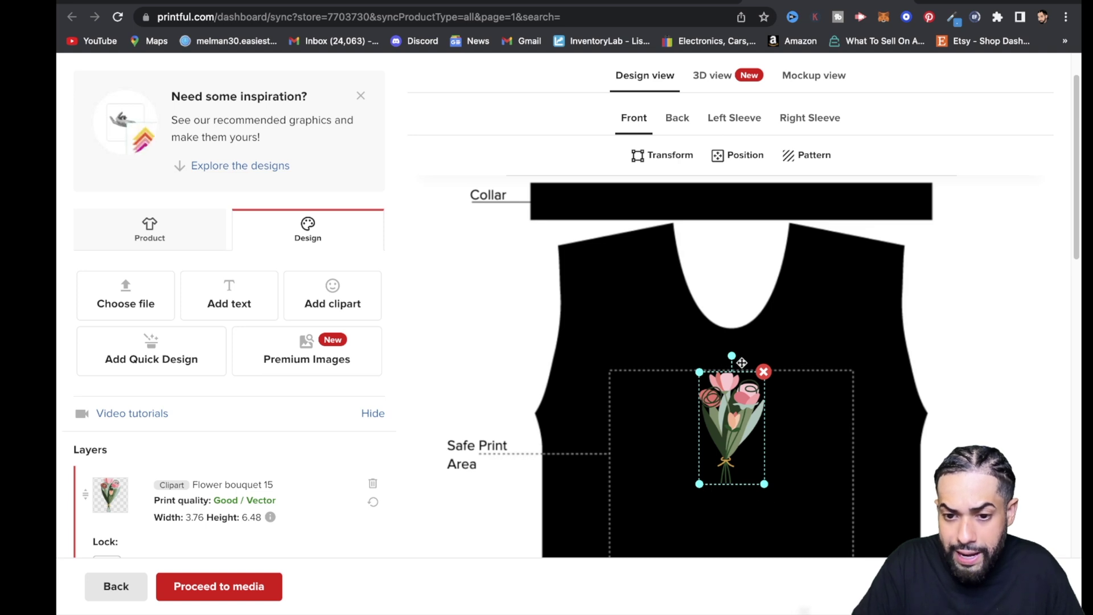
Apply the Half drop pattern type to the bouquet and view the tee in 3D
{"action": "left_click", "coordinate": [799, 167]}
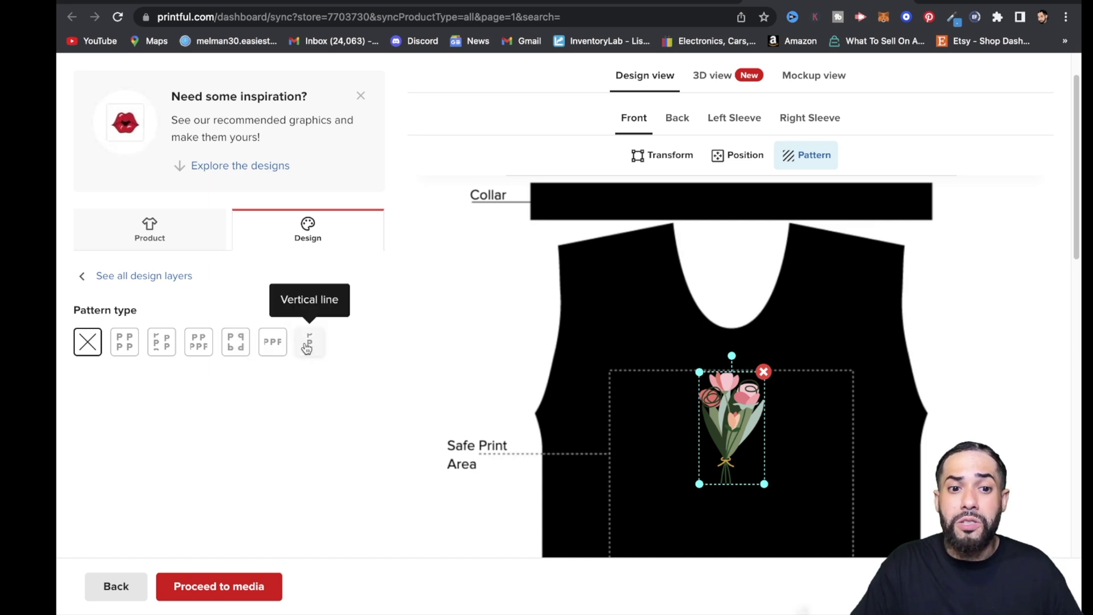
{"action": "left_click", "coordinate": [161, 344]}
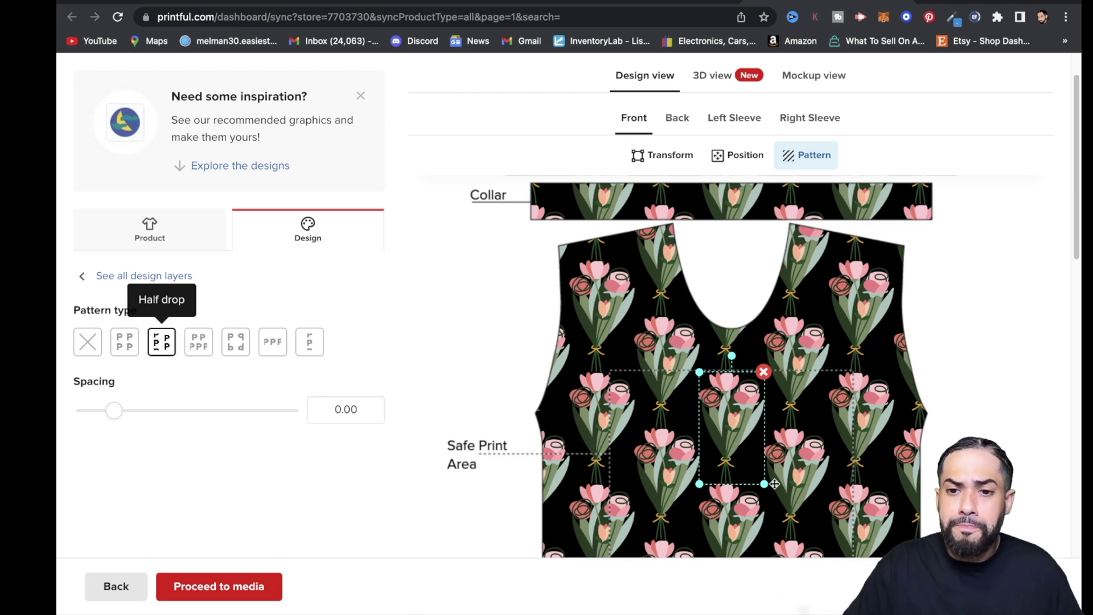
{"action": "scroll", "coordinate": [709, 513], "scroll_direction": "up", "scroll_amount": 1}
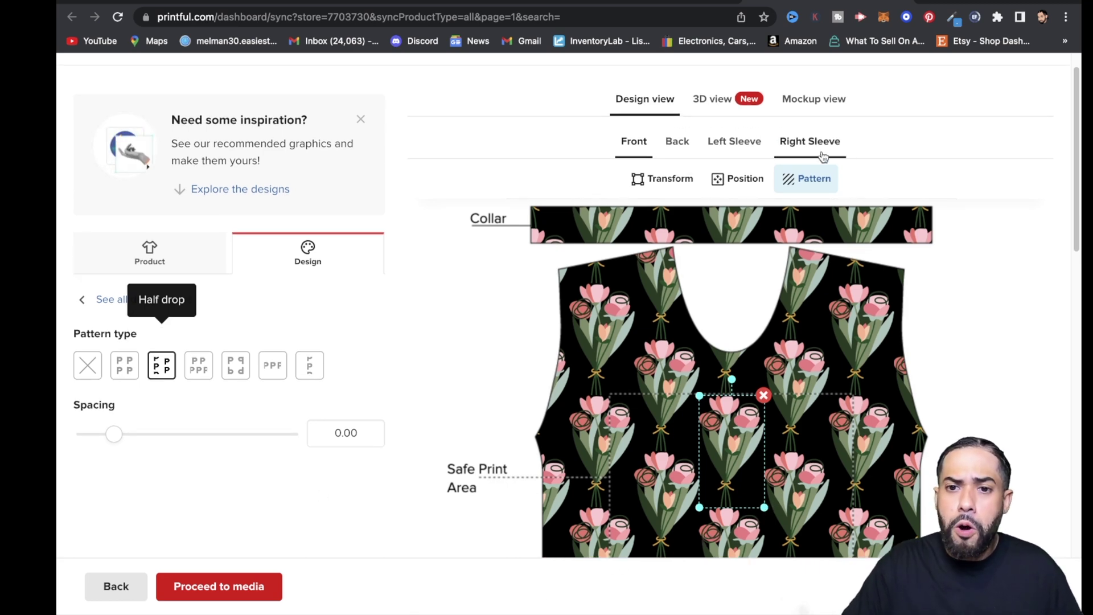
{"action": "left_click", "coordinate": [719, 101]}
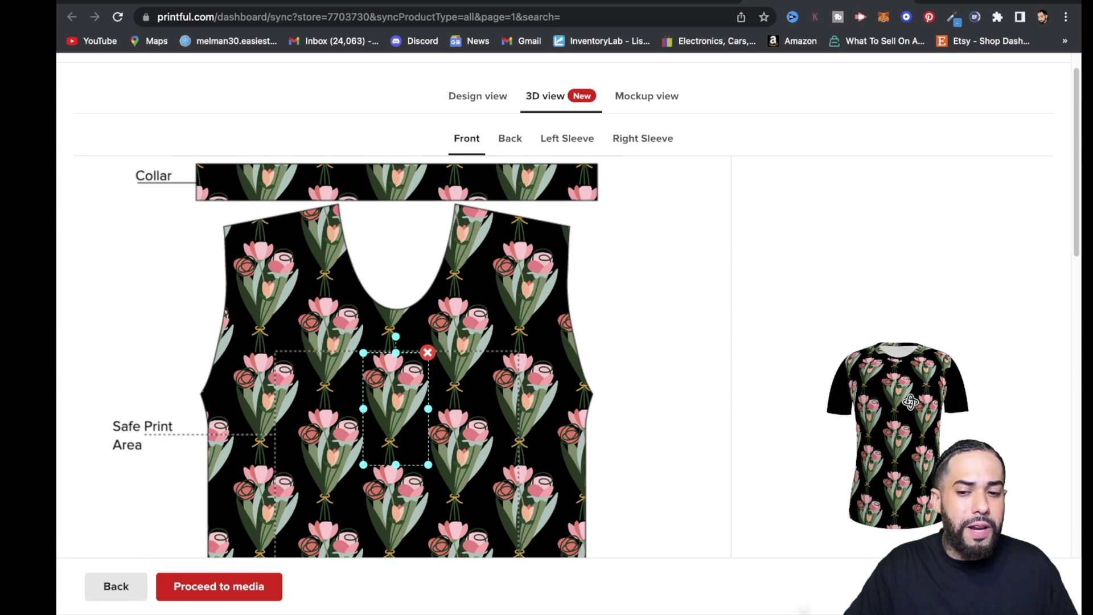
{"action": "left_click_drag", "start_coordinate": [929, 404], "coordinate": [894, 375]}
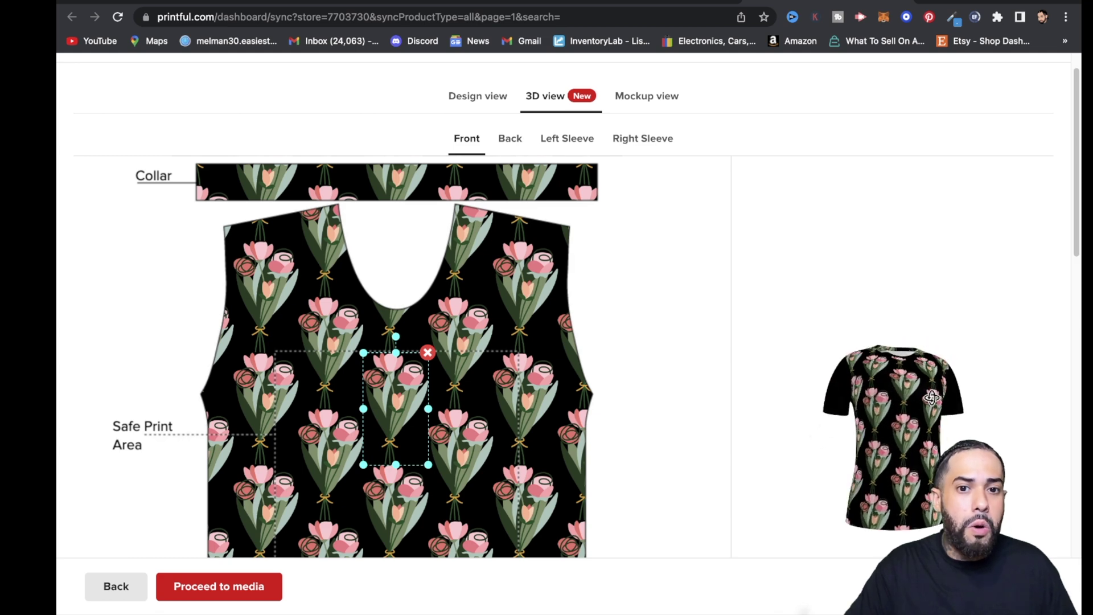
Back in Design view, use the layer's Duplicate dropdown to copy the design to All placements
{"action": "left_click", "coordinate": [481, 102]}
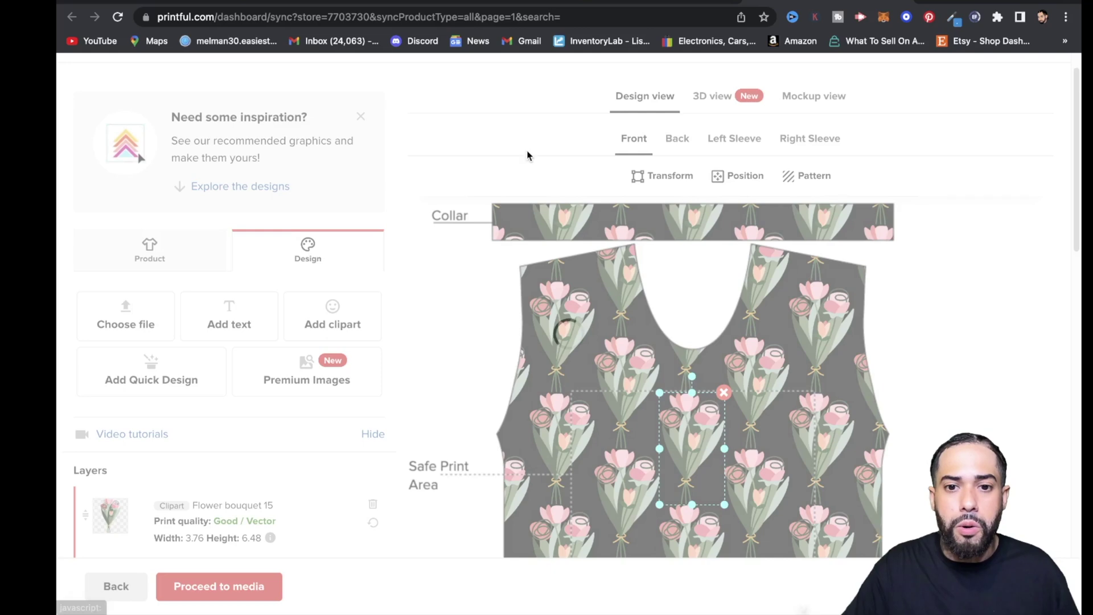
{"action": "scroll", "coordinate": [527, 463], "scroll_direction": "down", "scroll_amount": 2}
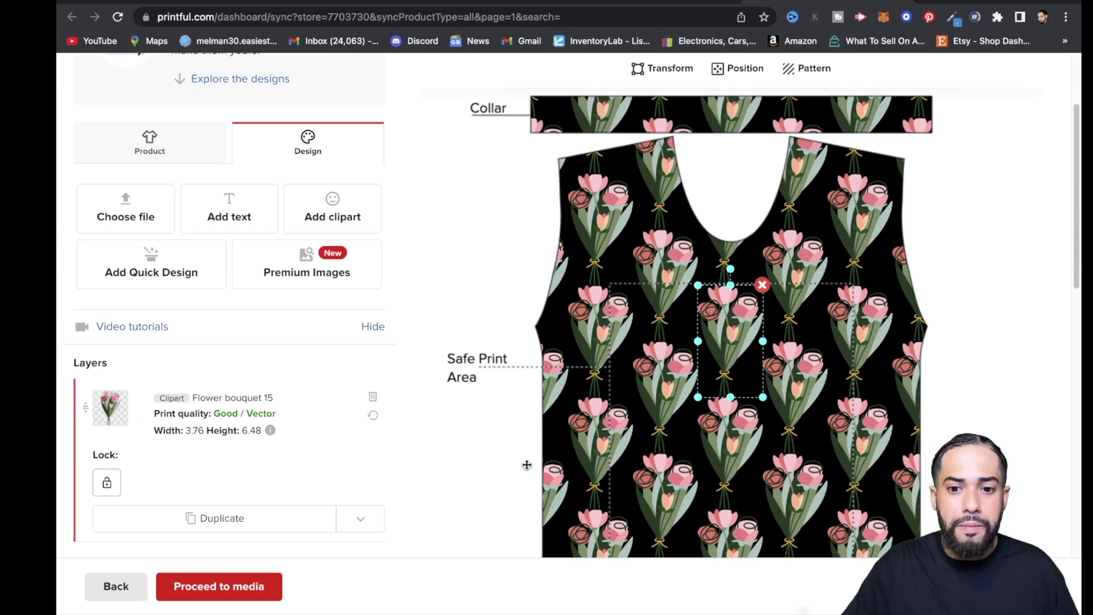
{"action": "scroll", "coordinate": [314, 513], "scroll_direction": "down", "scroll_amount": 1}
{"action": "scroll", "coordinate": [314, 513], "scroll_direction": "down", "scroll_amount": 2}
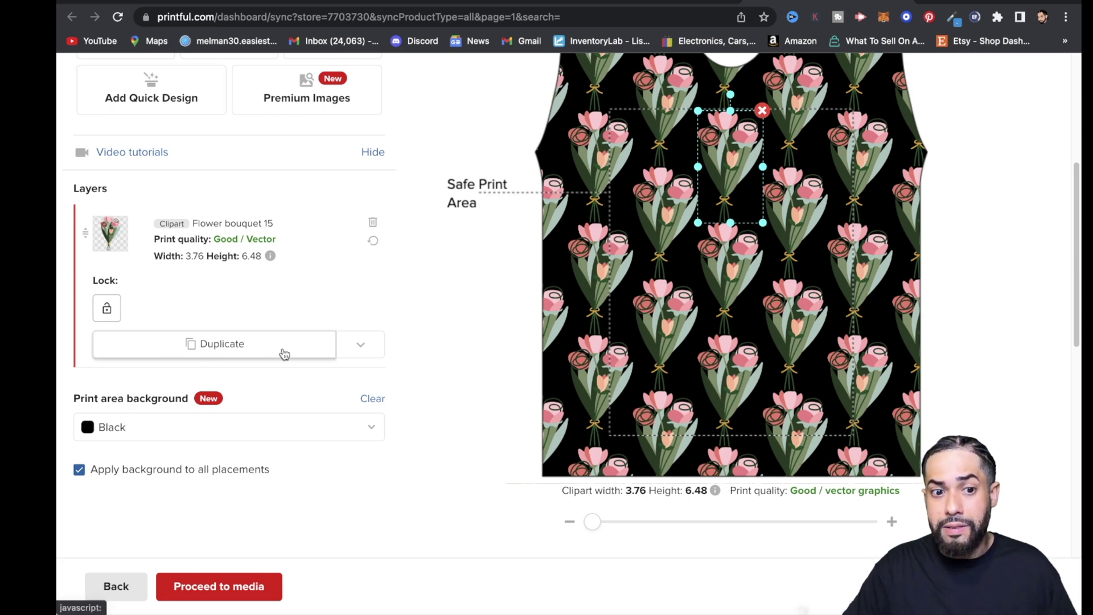
{"action": "left_click", "coordinate": [371, 356]}
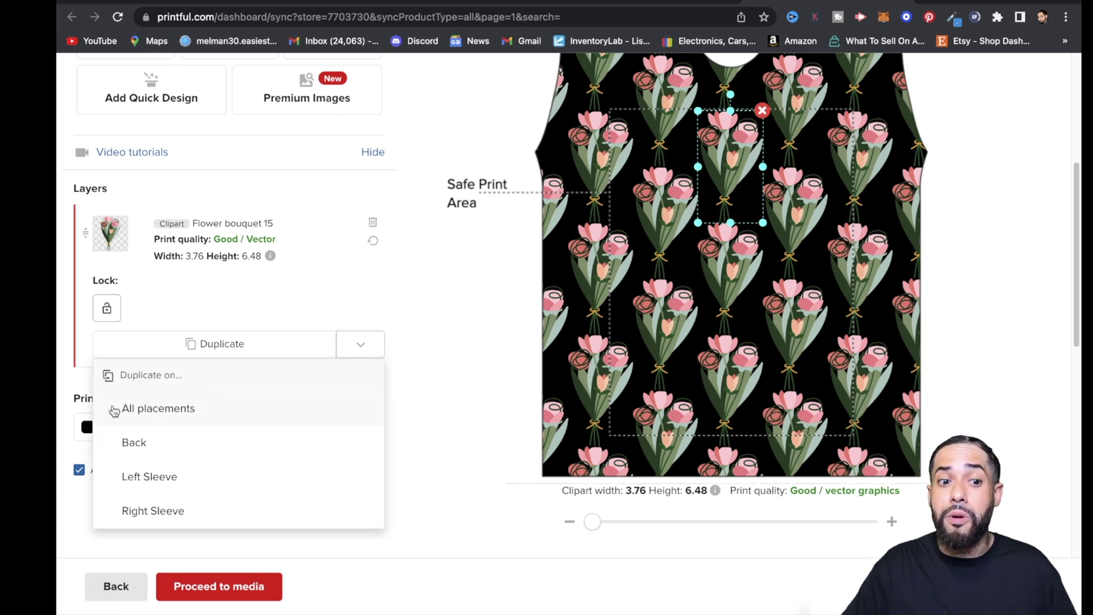
{"action": "left_click", "coordinate": [143, 418]}
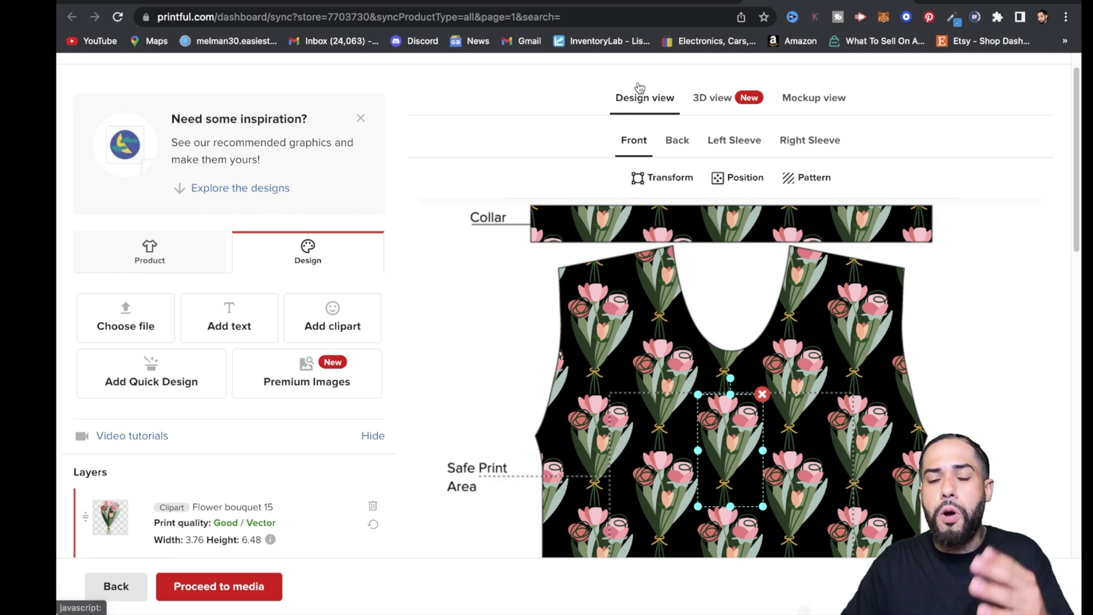
Orbit the patterned shirt in 3D view, then switch to the Mockup view
{"action": "left_click", "coordinate": [719, 97]}
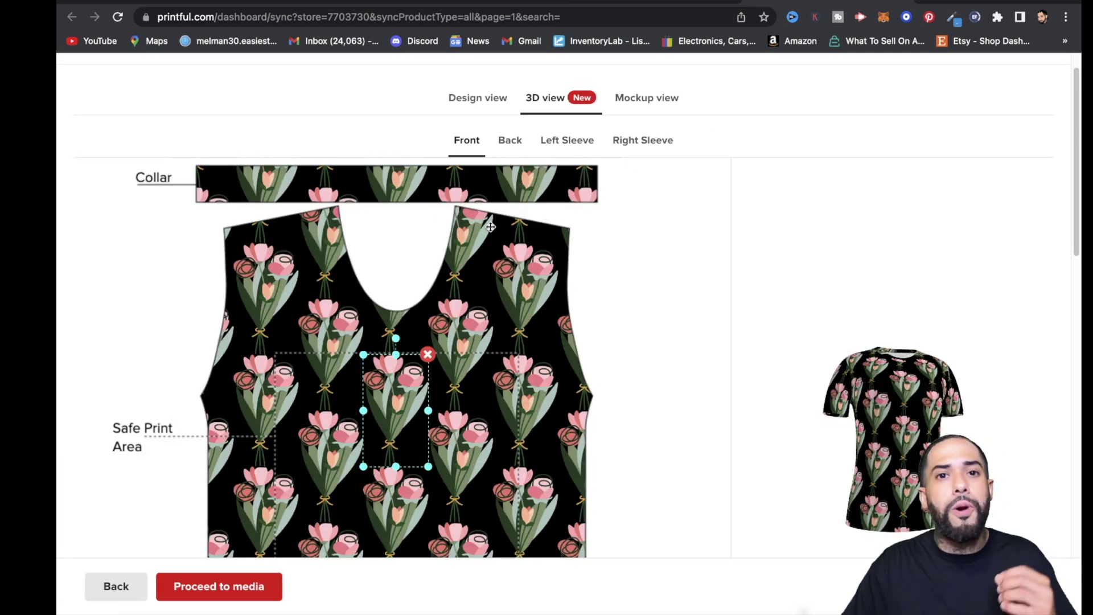
{"action": "left_click_drag", "start_coordinate": [931, 419], "coordinate": [857, 524]}
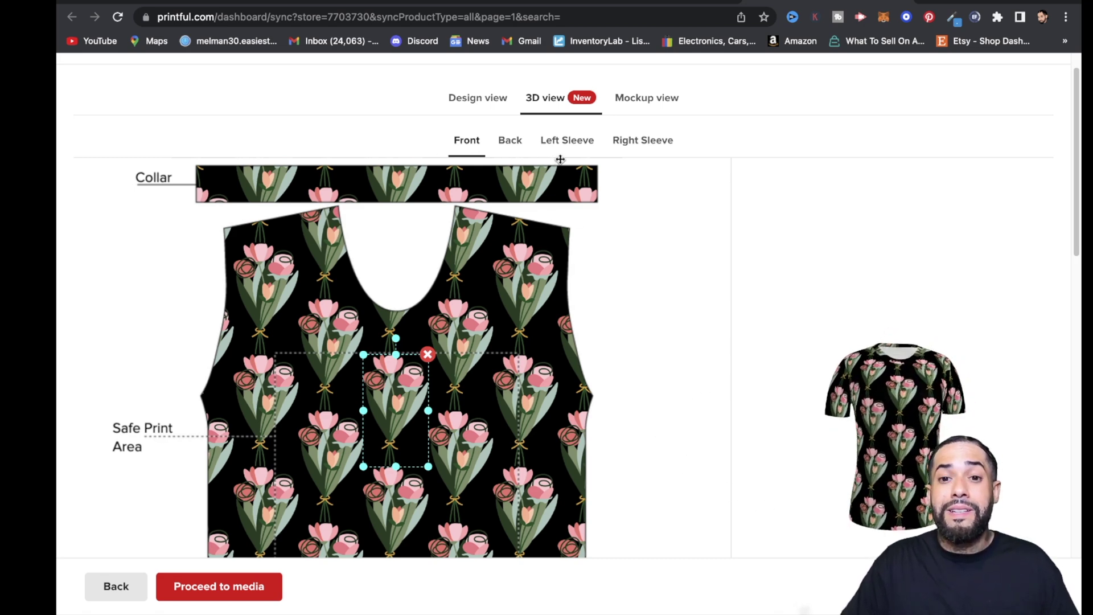
{"action": "left_click", "coordinate": [651, 109]}
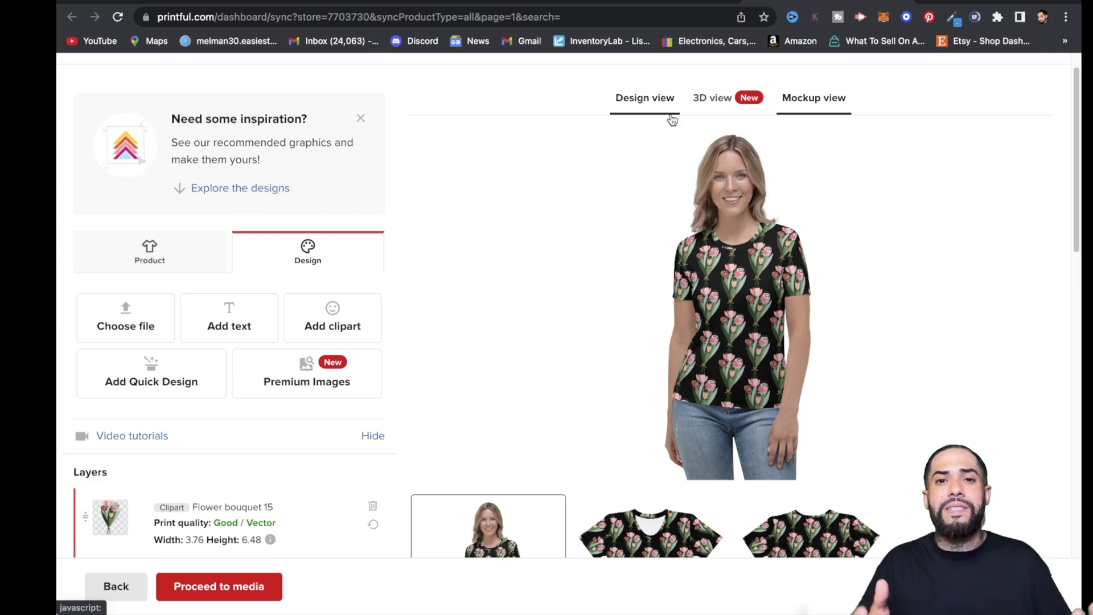
Select the second thumbnail, the flat front tee, as the main mockup and browse the gallery
{"action": "scroll", "coordinate": [457, 412], "scroll_direction": "down", "scroll_amount": 4}
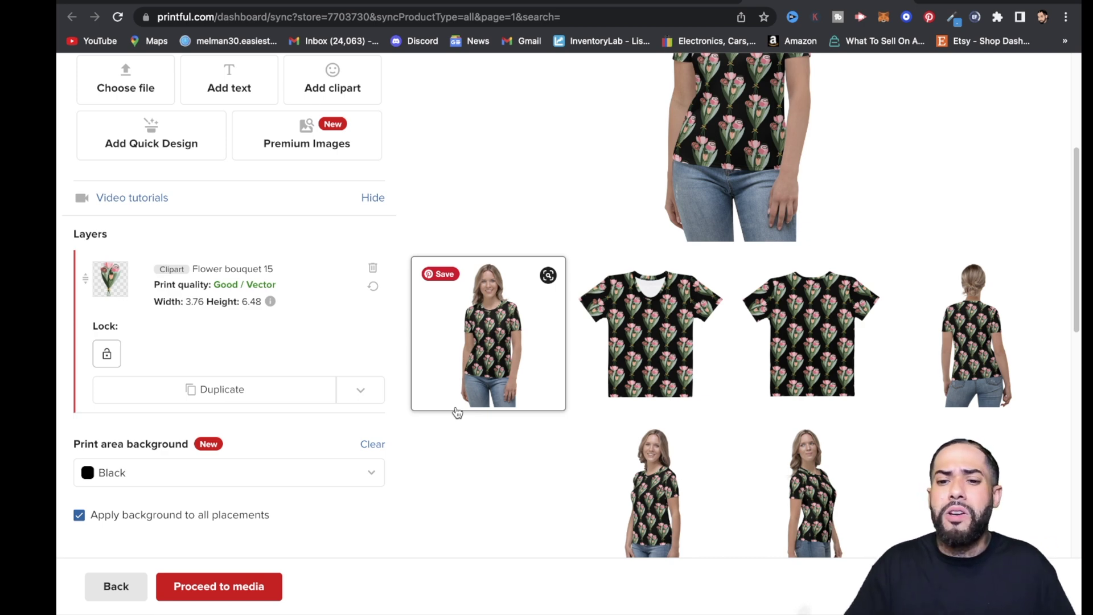
{"action": "left_click", "coordinate": [706, 380]}
{"action": "scroll", "coordinate": [628, 404], "scroll_direction": "up", "scroll_amount": 5}
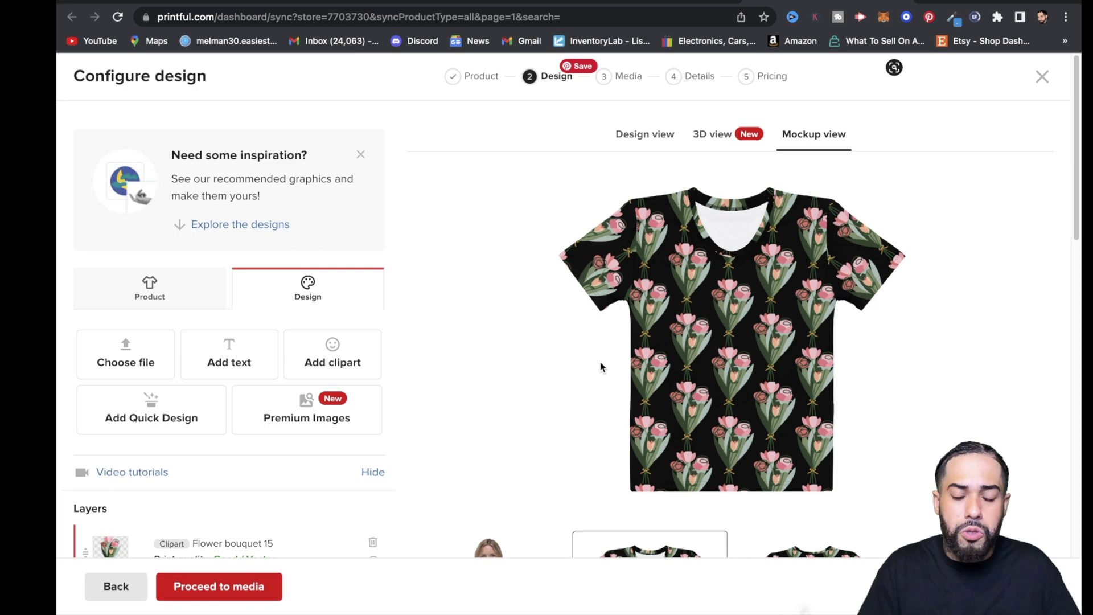
{"action": "scroll", "coordinate": [295, 493], "scroll_direction": "down", "scroll_amount": 2}
{"action": "scroll", "coordinate": [295, 492], "scroll_direction": "down", "scroll_amount": 1}
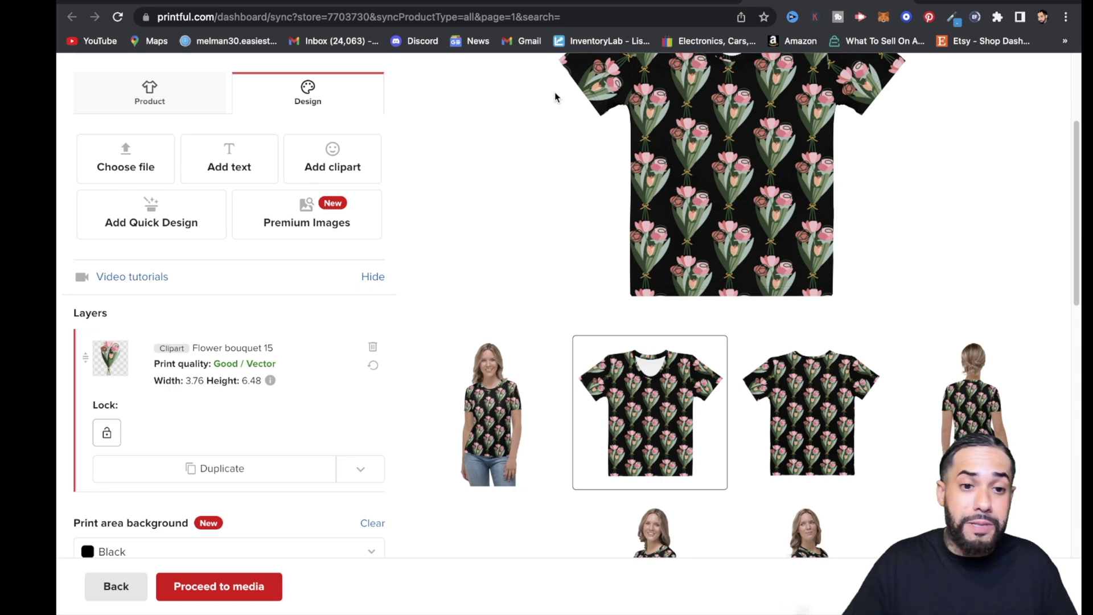
Open Add Quick Design and browse the ready-made patterns, including the Blooming patterns collection
{"action": "left_click", "coordinate": [158, 231]}
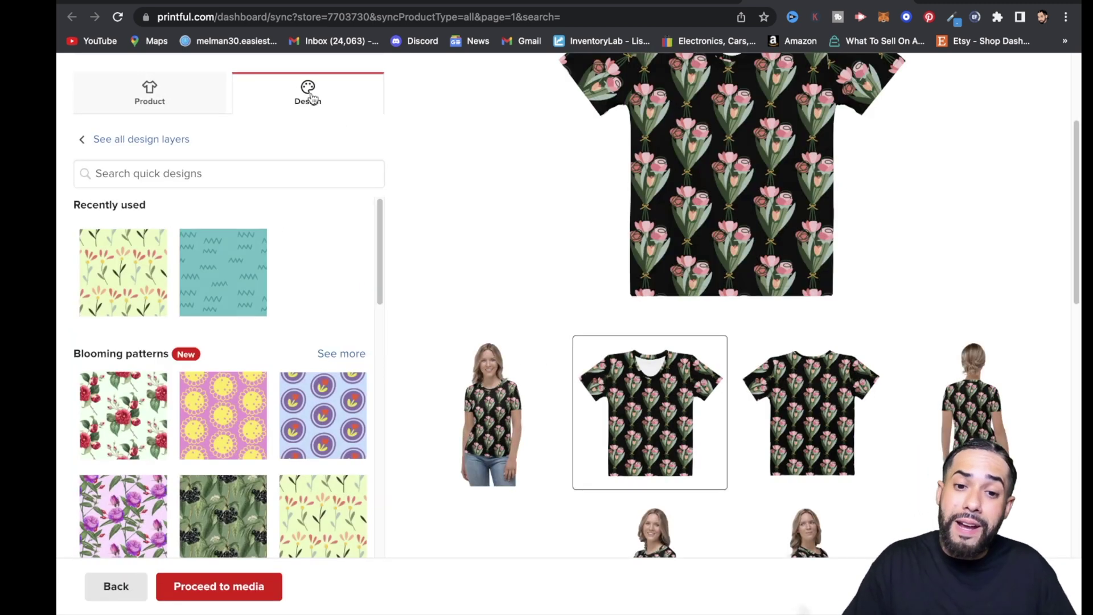
{"action": "scroll", "coordinate": [232, 476], "scroll_direction": "up", "scroll_amount": 2}
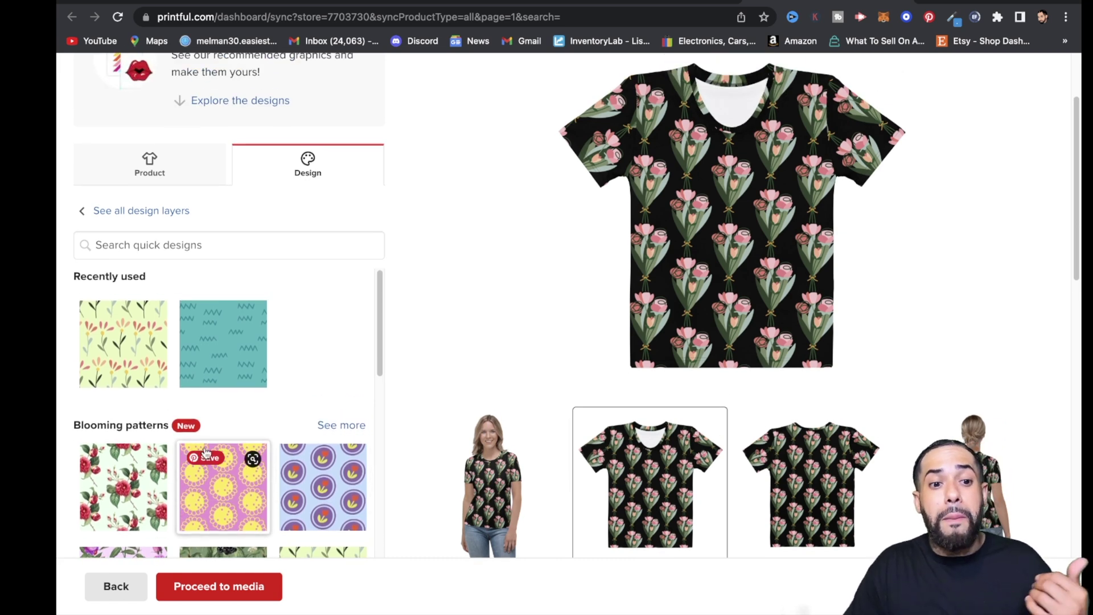
{"action": "scroll", "coordinate": [300, 484], "scroll_direction": "down", "scroll_amount": 3}
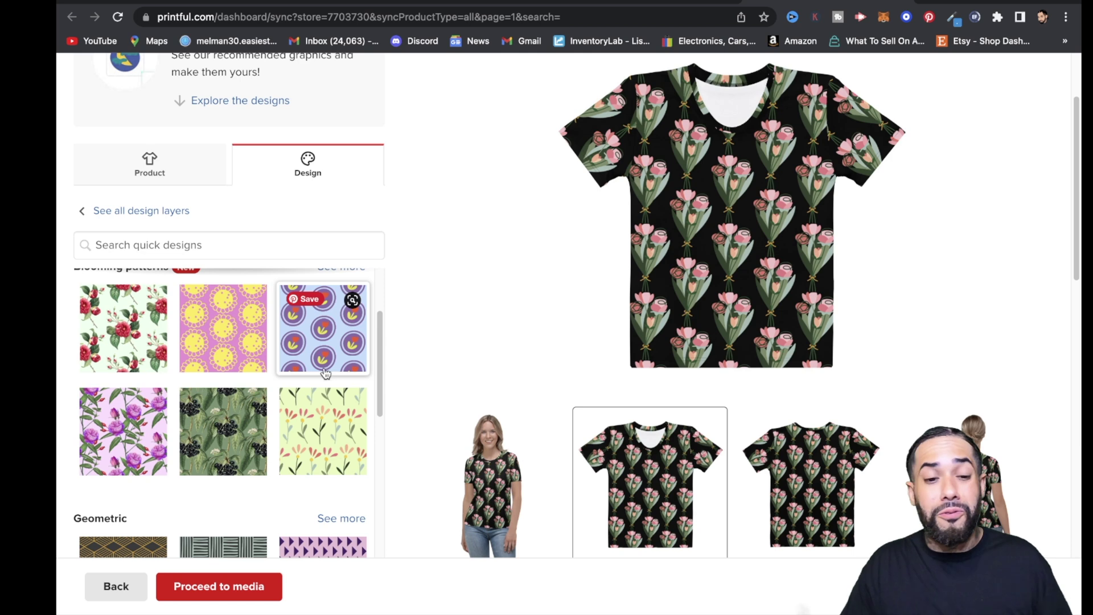
{"action": "scroll", "coordinate": [274, 390], "scroll_direction": "up", "scroll_amount": 6}
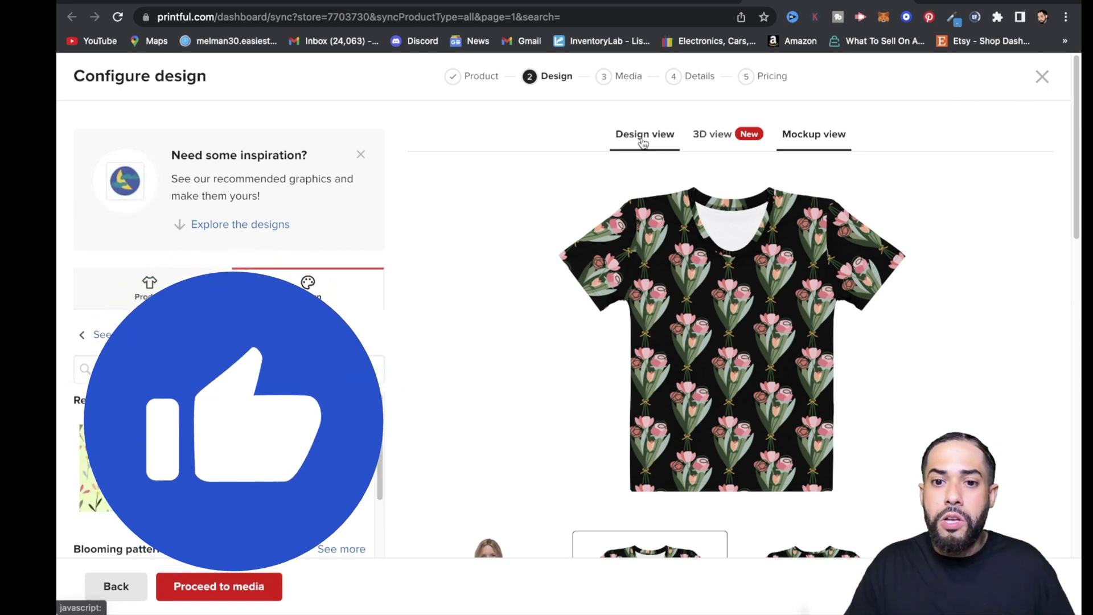
Return to the flat design editor and open the store's file library via Choose file
{"action": "left_click", "coordinate": [642, 141]}
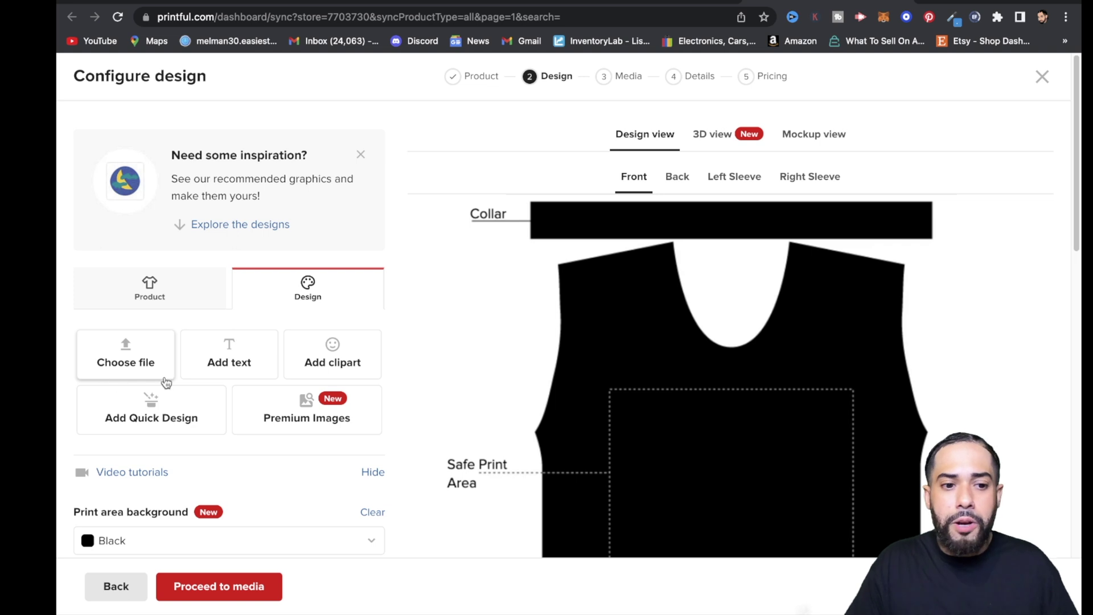
{"action": "left_click", "coordinate": [125, 359]}
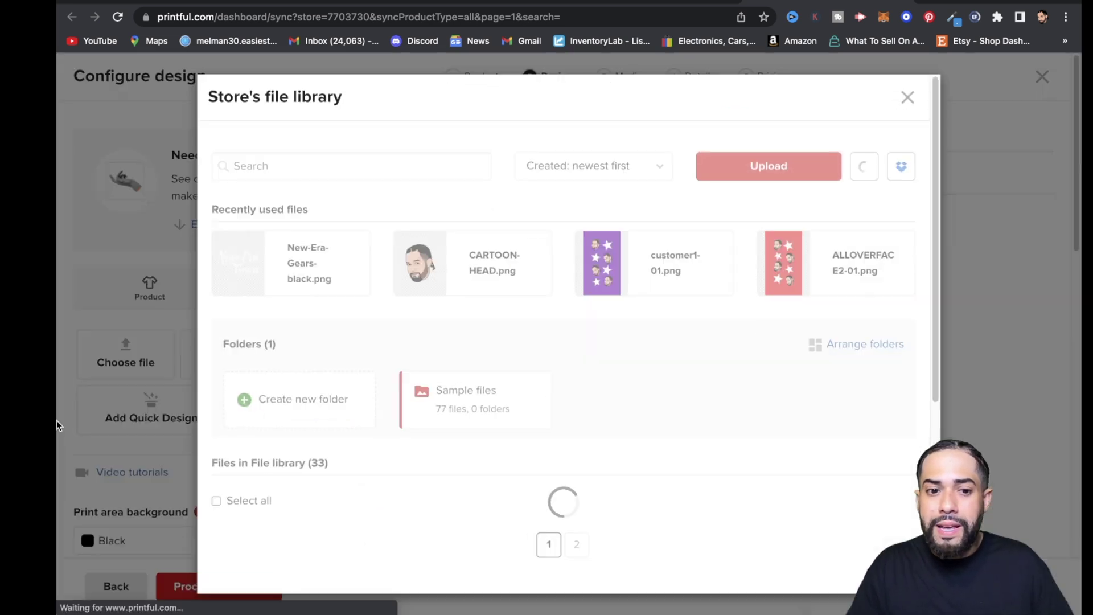
{"action": "mouse_move", "coordinate": [467, 277]}
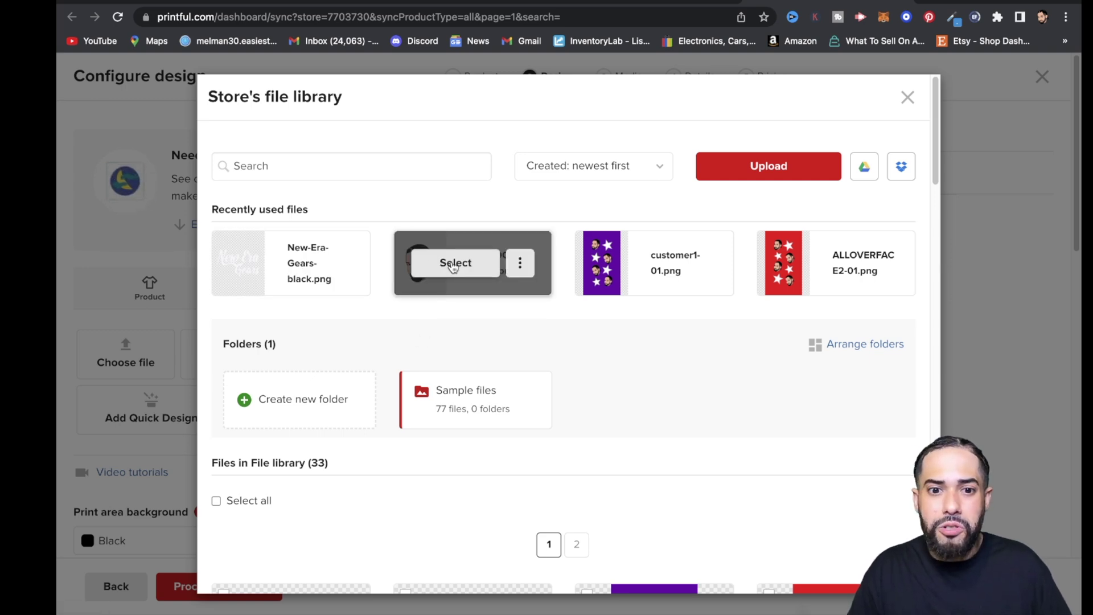
Place CARTOON-HEAD.png on the front, shrunk to 4.88 × 4.88 at mid-chest
{"action": "left_click", "coordinate": [453, 264]}
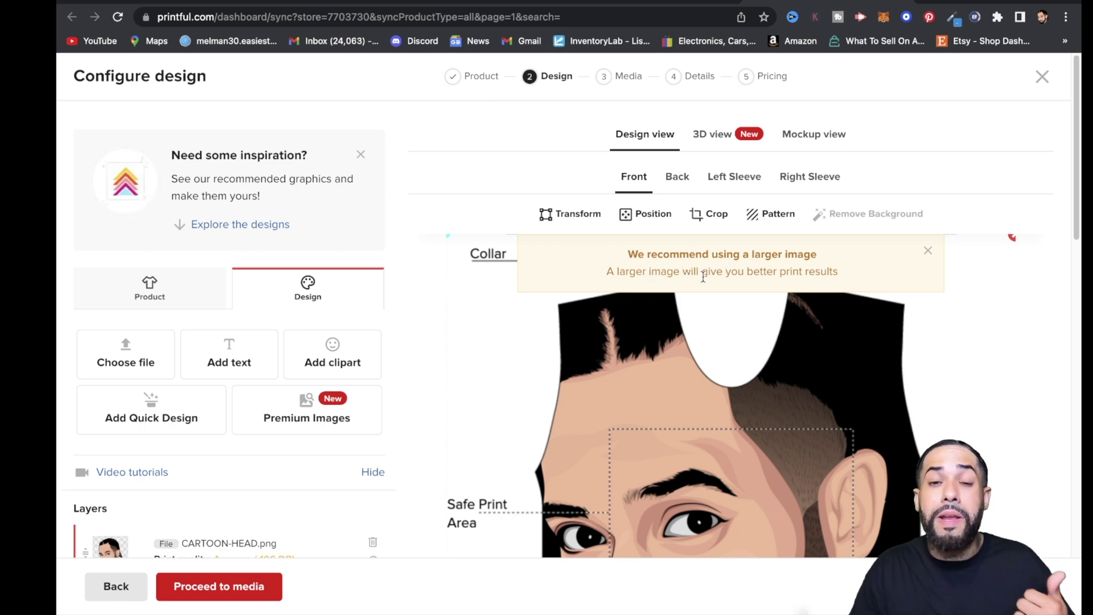
{"action": "scroll", "coordinate": [685, 469], "scroll_direction": "down", "scroll_amount": 5}
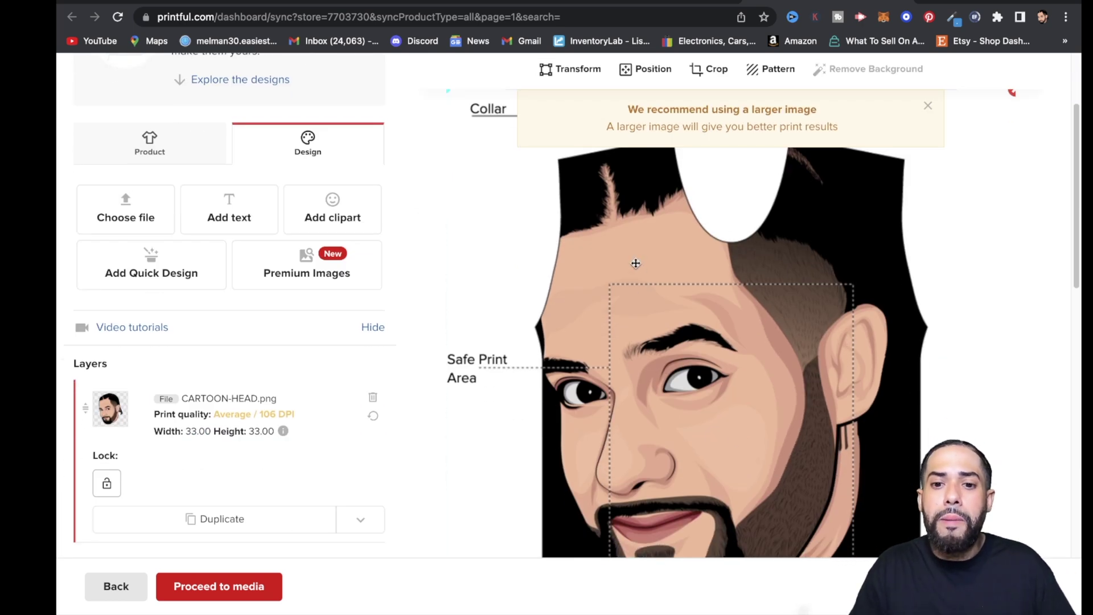
{"action": "left_click_drag", "start_coordinate": [636, 263], "coordinate": [716, 418]}
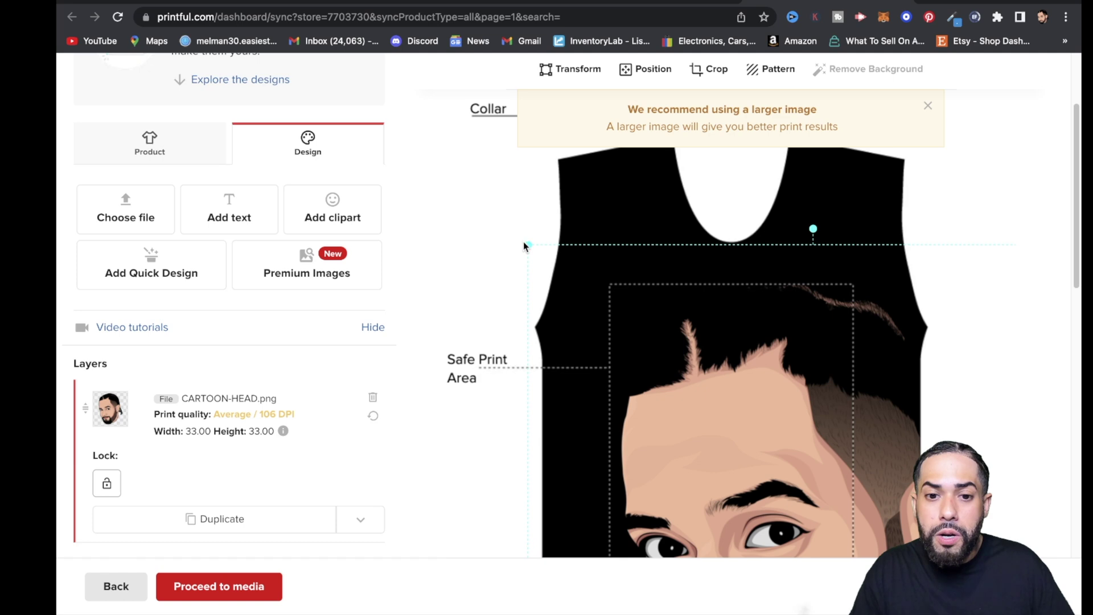
{"action": "left_click_drag", "start_coordinate": [525, 243], "coordinate": [665, 323]}
{"action": "scroll", "coordinate": [798, 316], "scroll_direction": "up", "scroll_amount": 5}
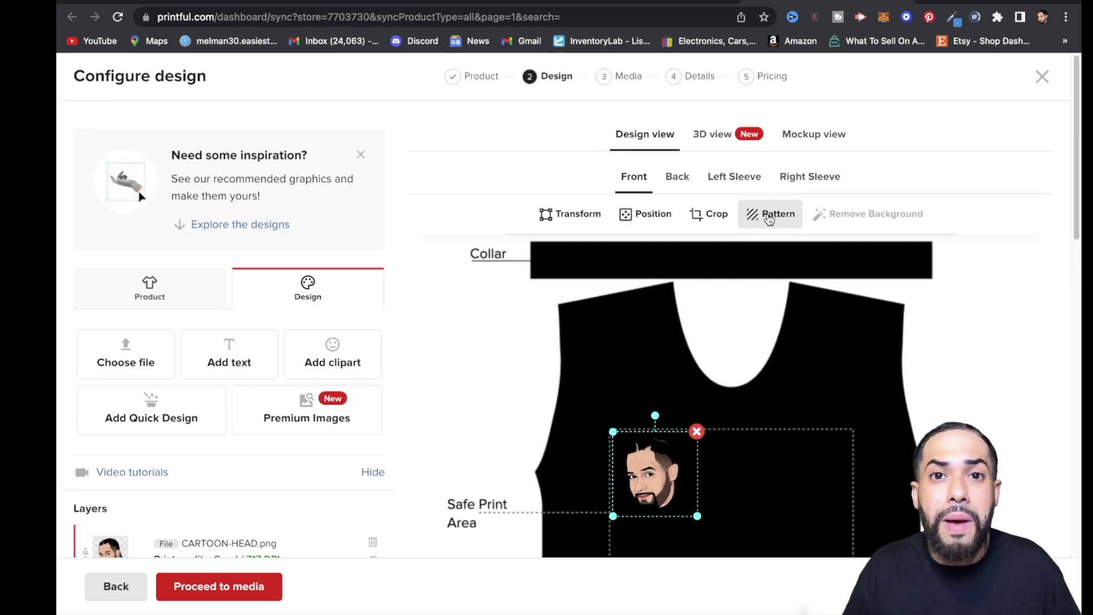
Tile the cartoon head in a Half drop pattern and preview the tee in 3D view
{"action": "left_click", "coordinate": [769, 219]}
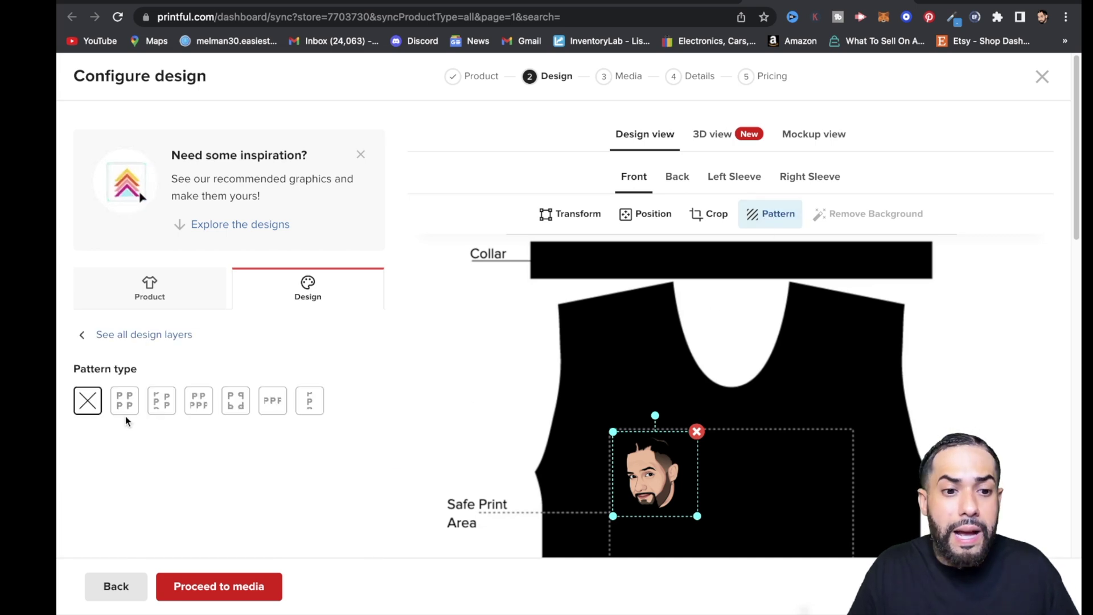
{"action": "left_click", "coordinate": [162, 400]}
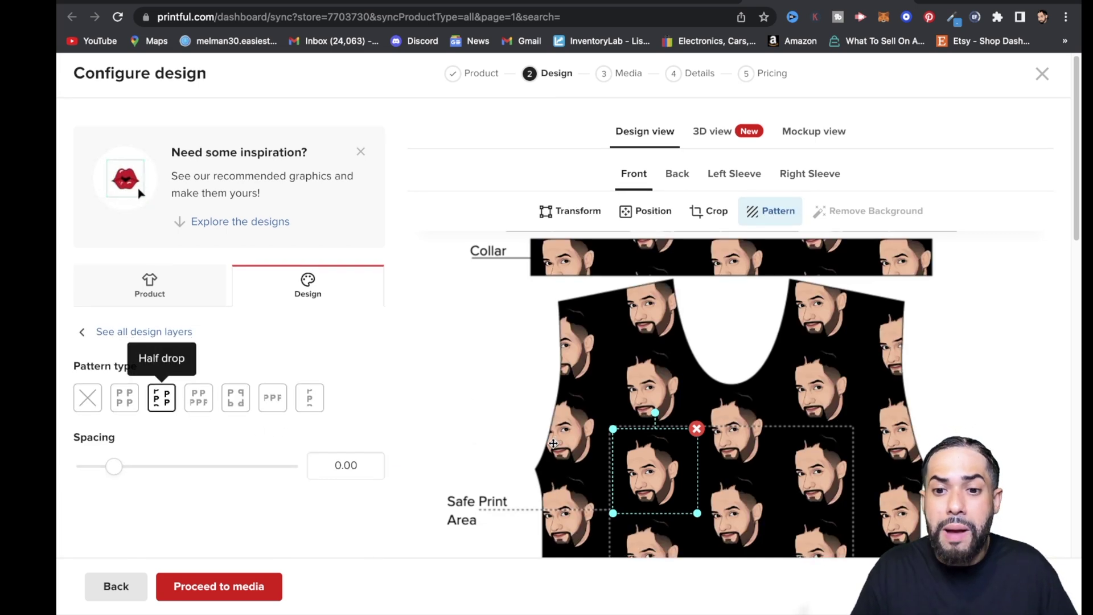
{"action": "left_click", "coordinate": [711, 136]}
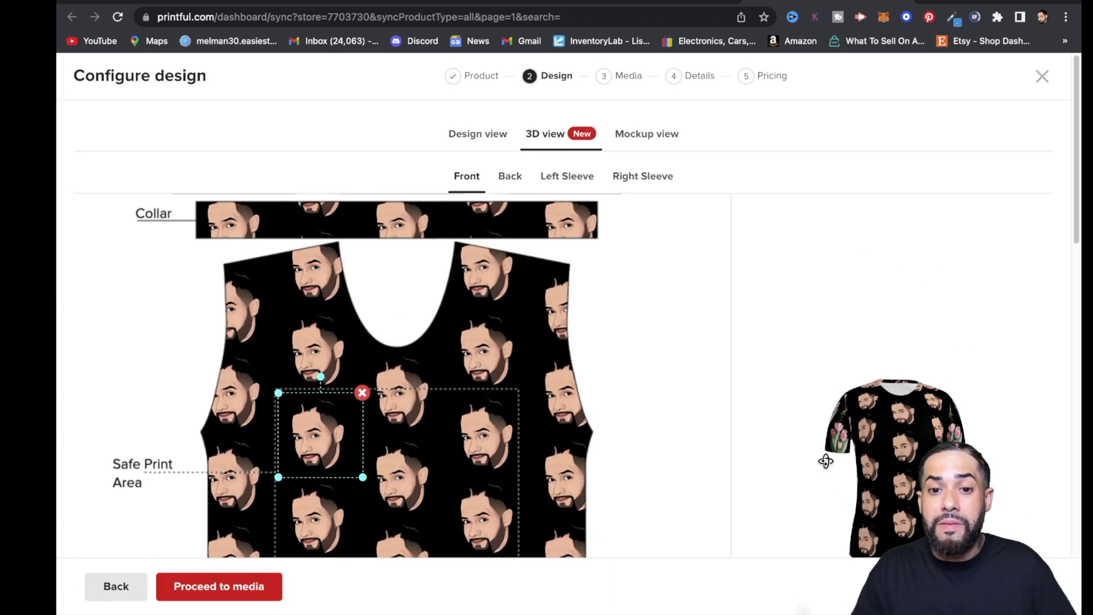
{"action": "scroll", "coordinate": [892, 481], "scroll_direction": "down", "scroll_amount": 2}
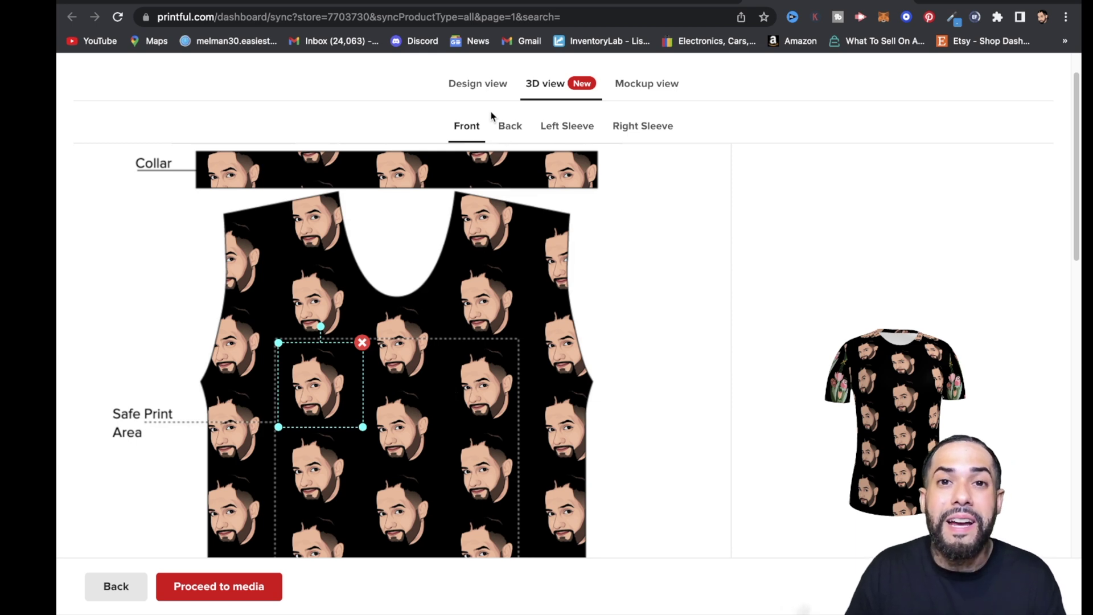
Delete the floral designs from the back, left sleeve and right sleeve, leaving them plain black
{"action": "left_click", "coordinate": [509, 126]}
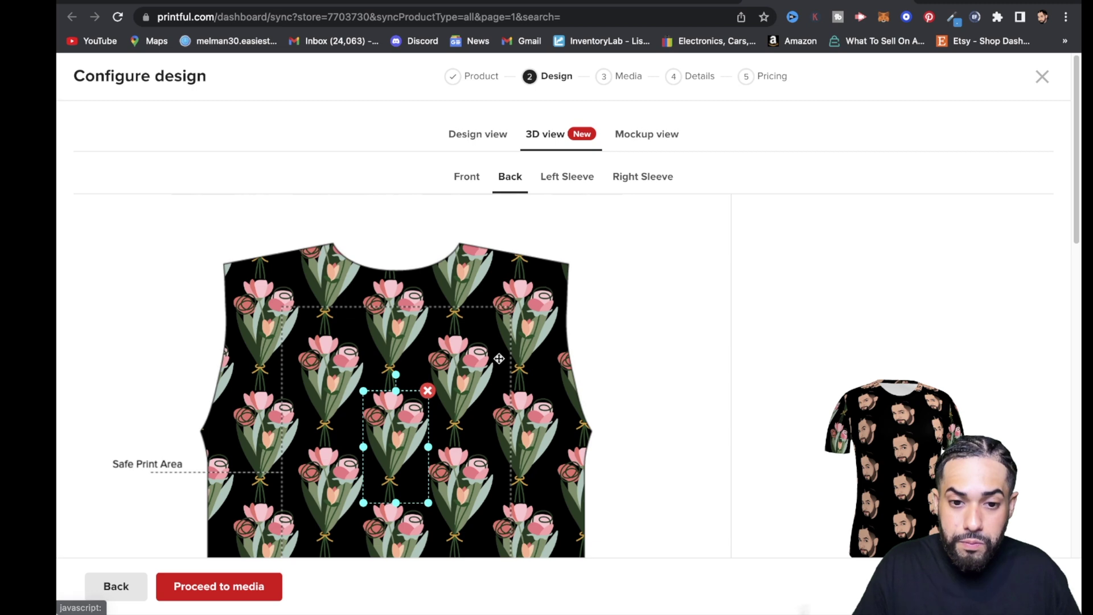
{"action": "scroll", "coordinate": [421, 375], "scroll_direction": "down", "scroll_amount": 1}
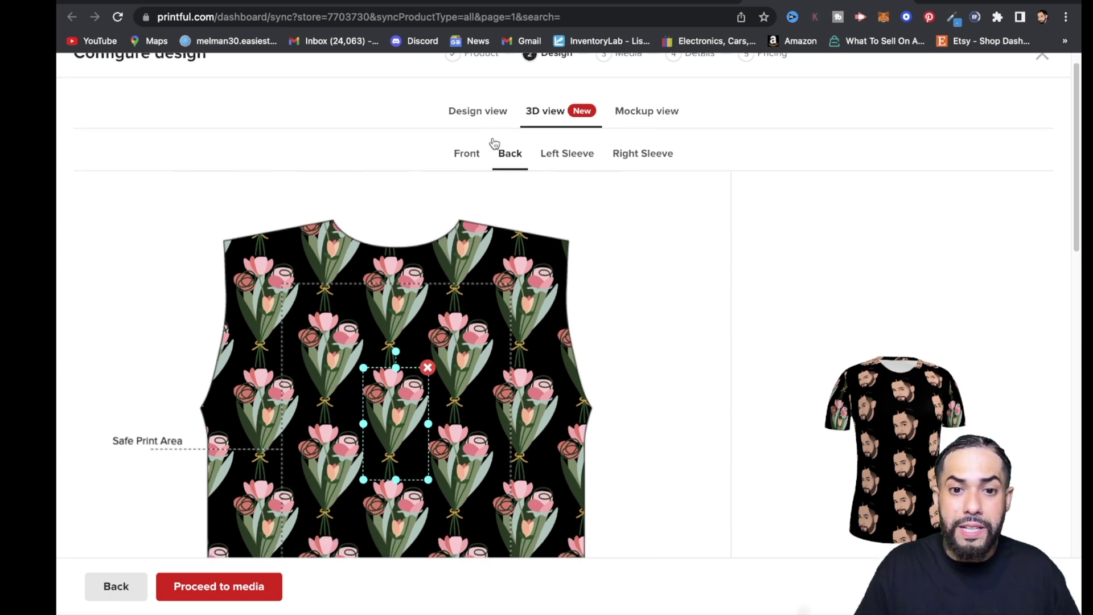
{"action": "left_click", "coordinate": [427, 368]}
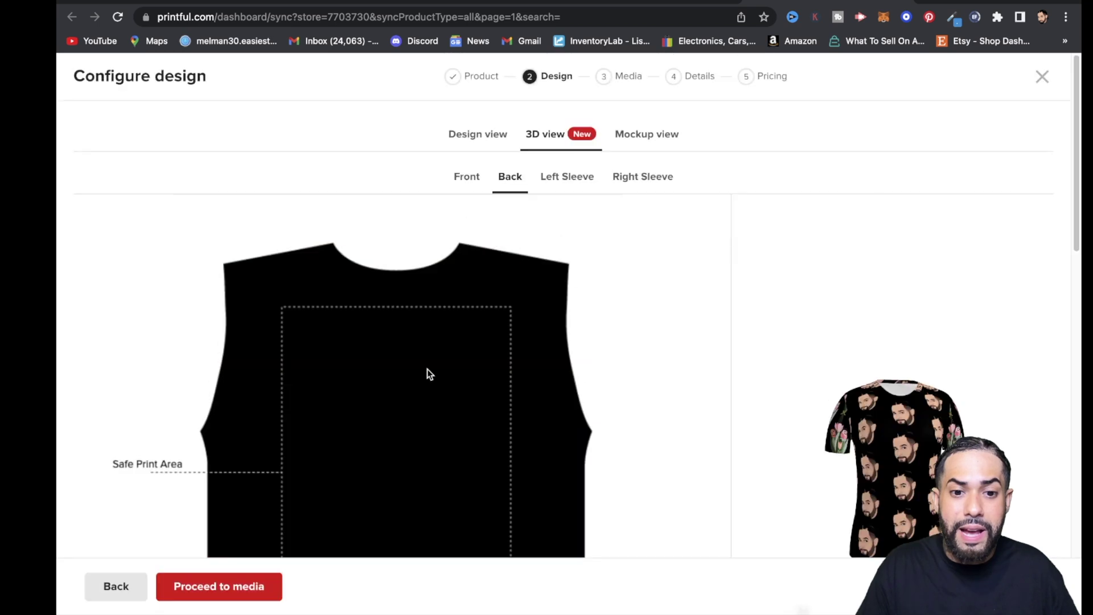
{"action": "left_click", "coordinate": [566, 187]}
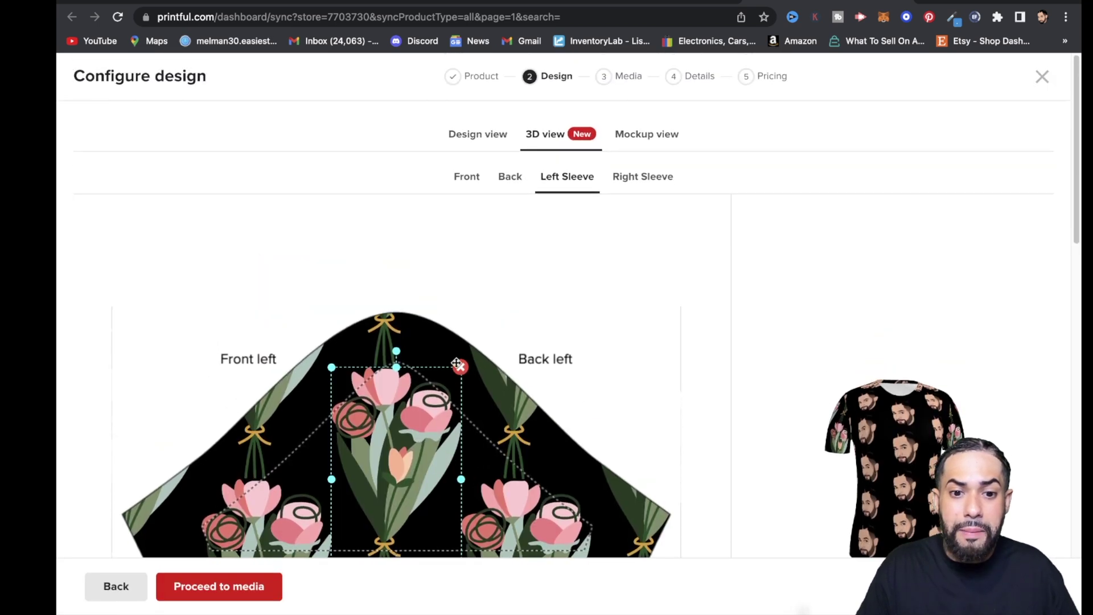
{"action": "left_click", "coordinate": [461, 367]}
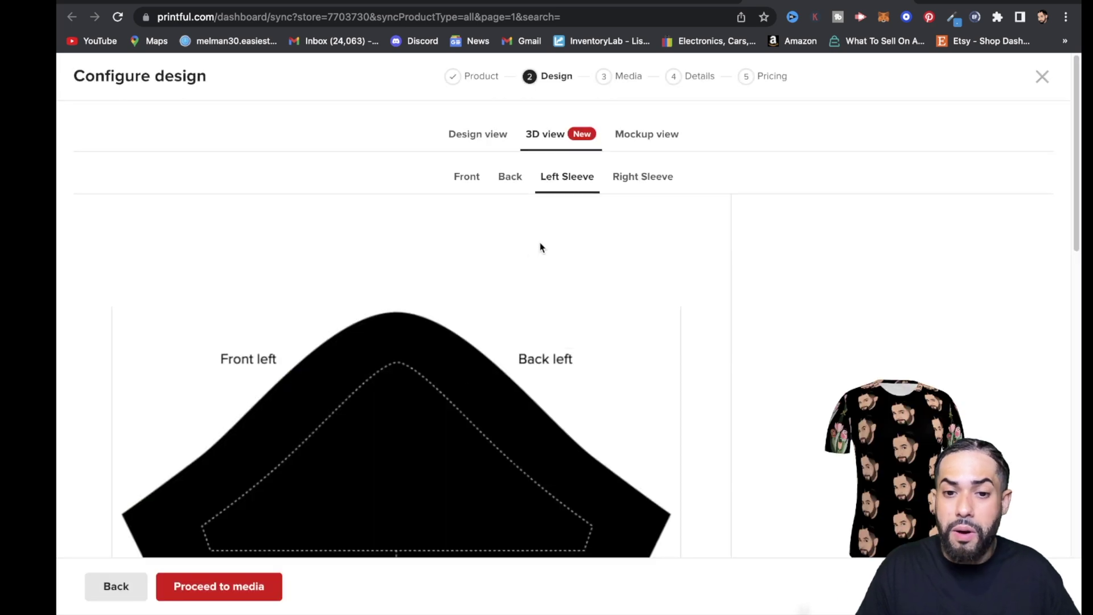
{"action": "left_click", "coordinate": [662, 179]}
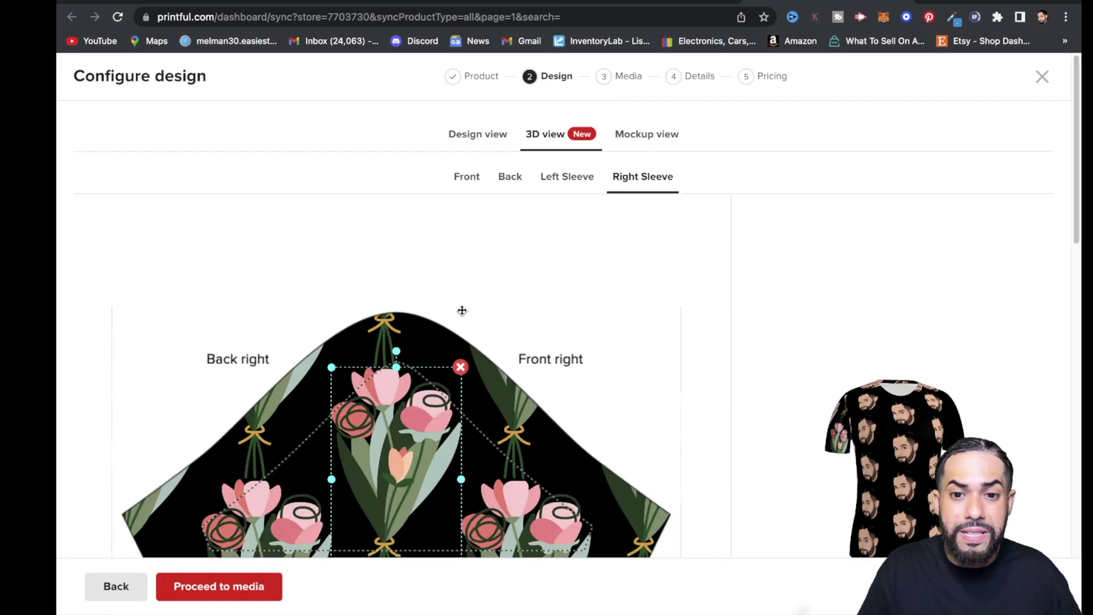
{"action": "scroll", "coordinate": [475, 355], "scroll_direction": "down", "scroll_amount": 2}
{"action": "scroll", "coordinate": [476, 354], "scroll_direction": "up", "scroll_amount": 2}
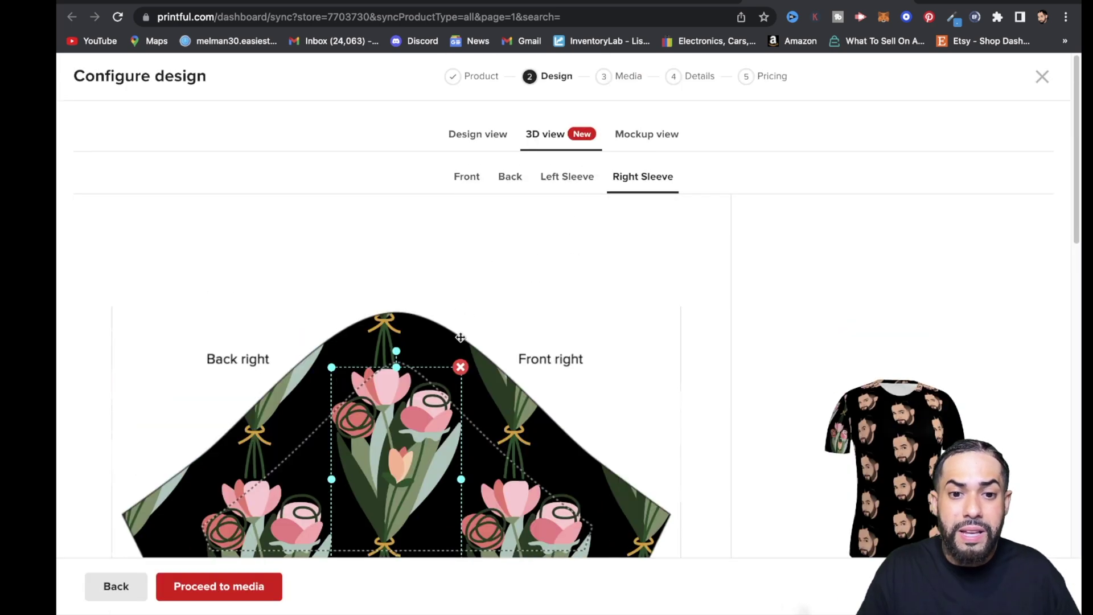
{"action": "left_click", "coordinate": [461, 368]}
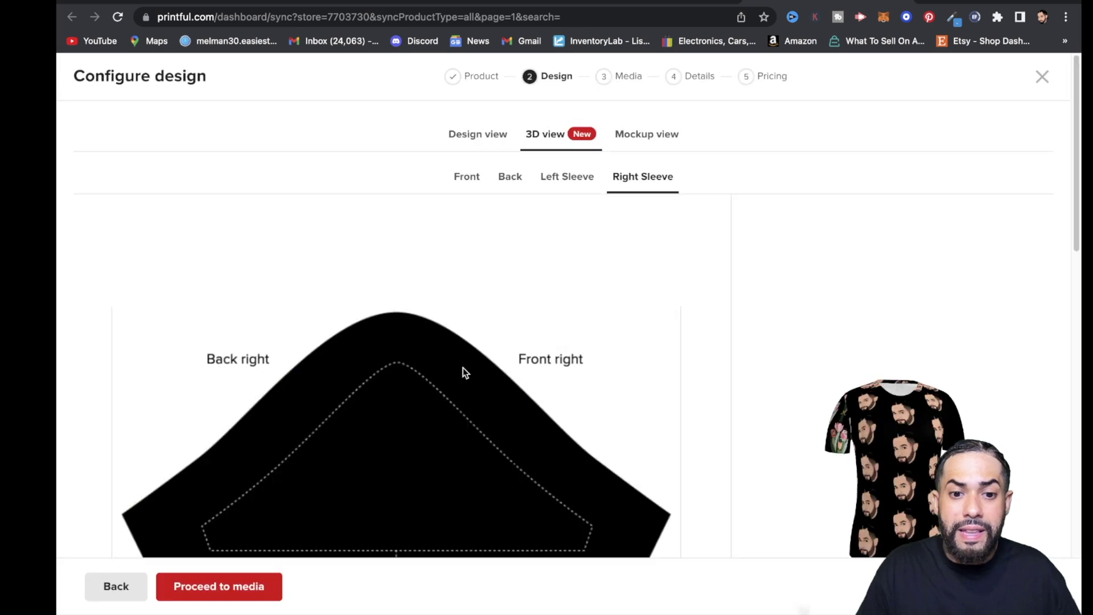
{"action": "left_click", "coordinate": [475, 185]}
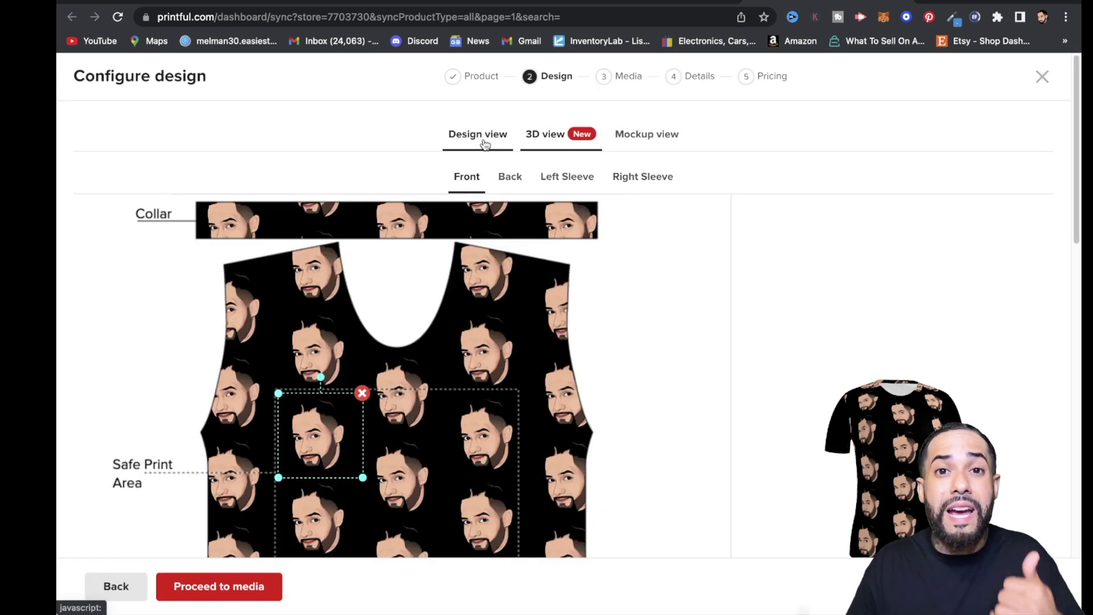
Duplicate the tiled cartoon-head layer to All placements and check the result in 3D view
{"action": "left_click", "coordinate": [484, 142]}
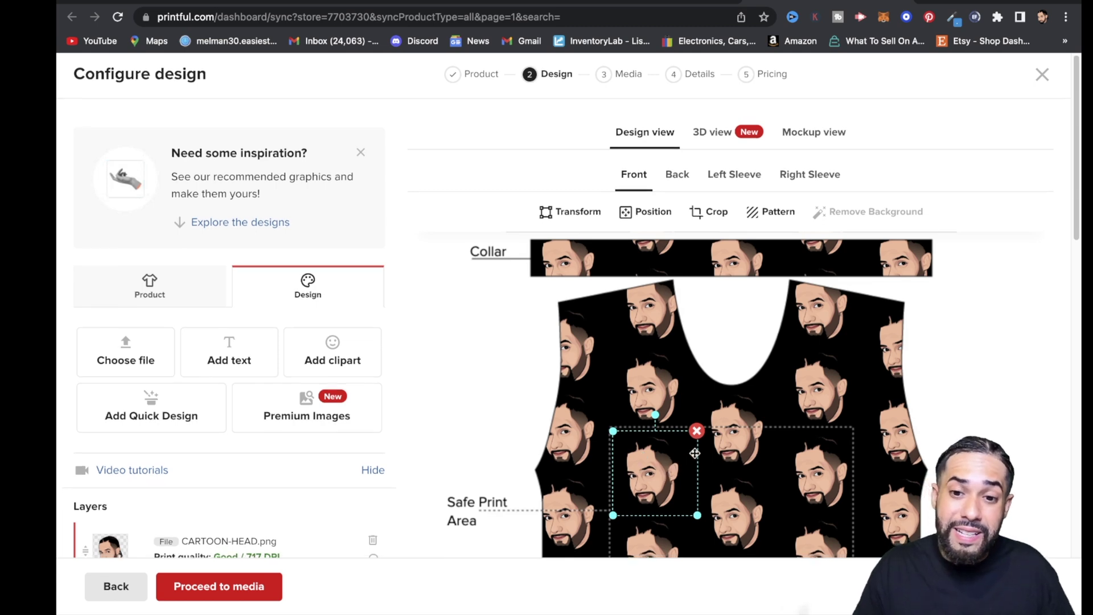
{"action": "scroll", "coordinate": [664, 478], "scroll_direction": "down", "scroll_amount": 2}
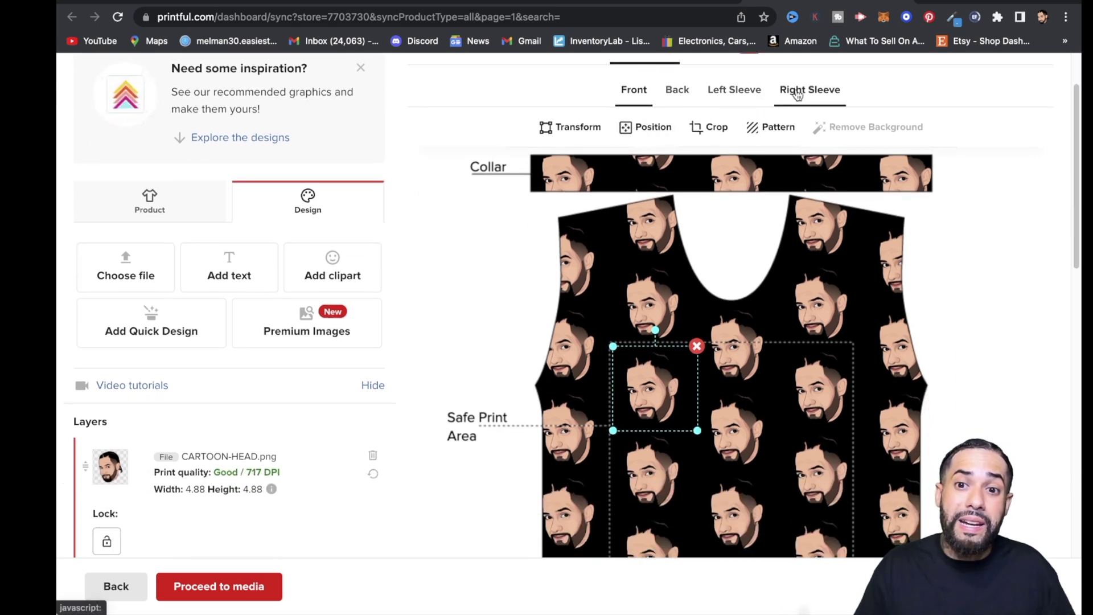
{"action": "scroll", "coordinate": [281, 466], "scroll_direction": "down", "scroll_amount": 1}
{"action": "scroll", "coordinate": [281, 466], "scroll_direction": "down", "scroll_amount": 3}
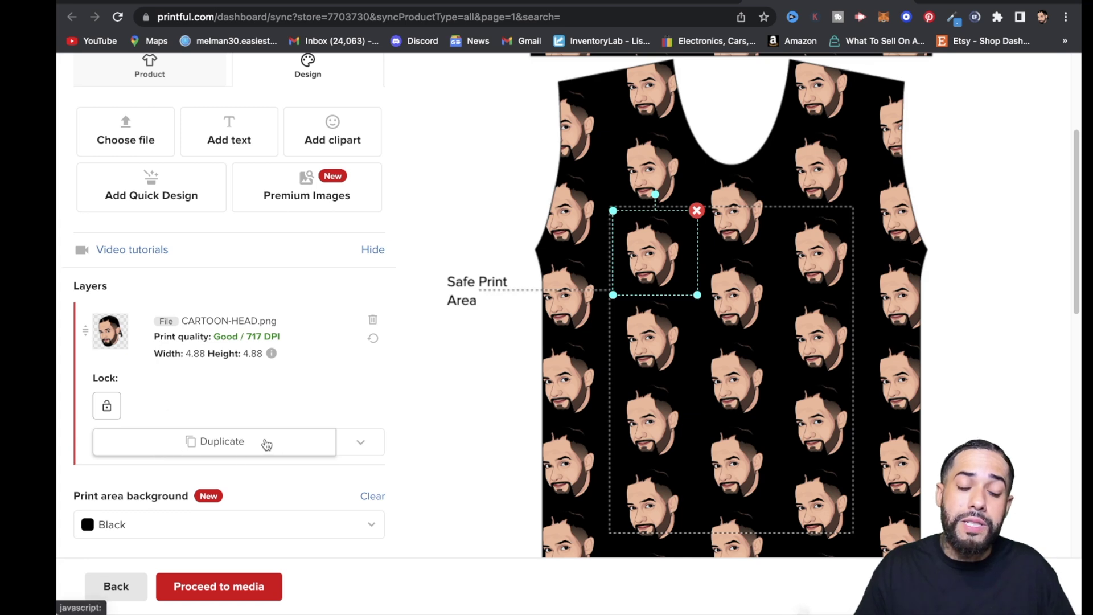
{"action": "left_click", "coordinate": [361, 443]}
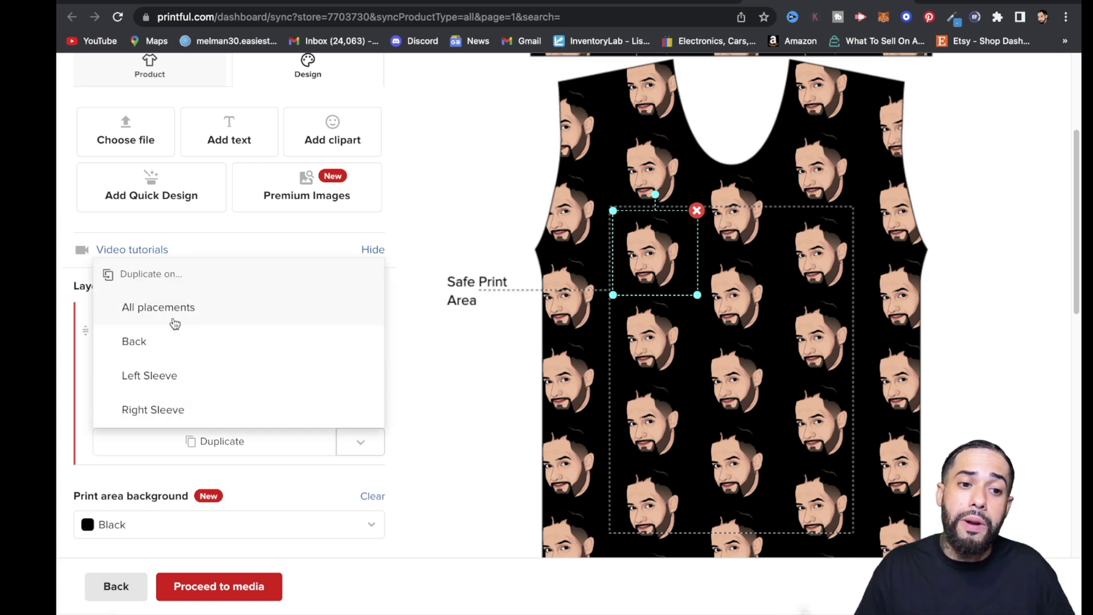
{"action": "left_click", "coordinate": [158, 307]}
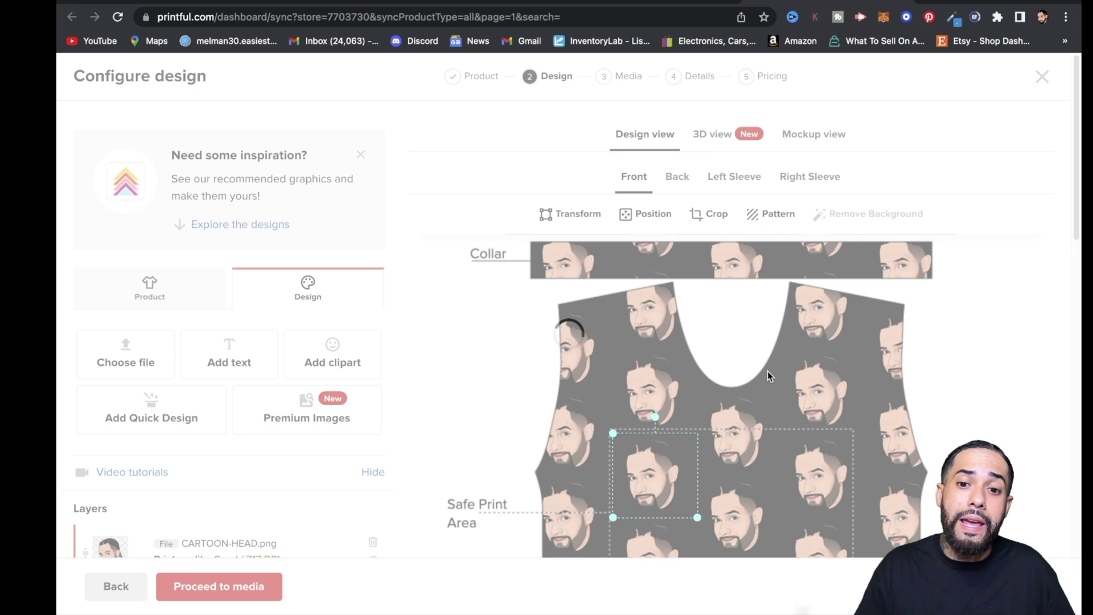
{"action": "left_click", "coordinate": [696, 133]}
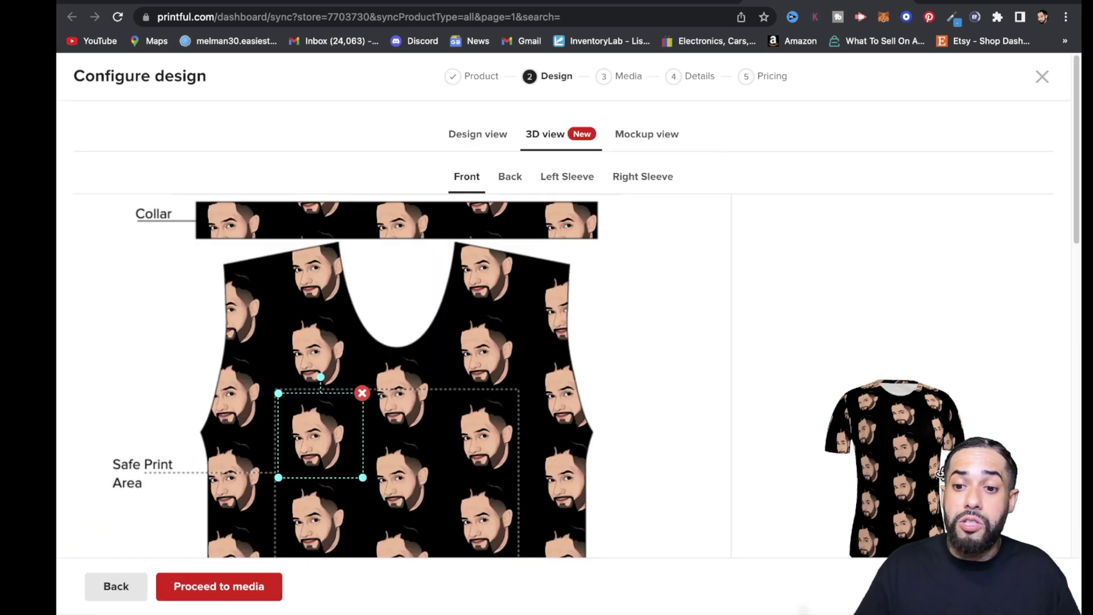
Rotate the 3D tee to see its side, then show it worn in the Mockup view
{"action": "mouse_move", "coordinate": [940, 473]}
{"action": "left_mouse_down"}
{"action": "mouse_move", "coordinate": [831, 496]}
{"action": "mouse_move", "coordinate": [666, 434]}
{"action": "mouse_move", "coordinate": [684, 465]}
{"action": "mouse_move", "coordinate": [853, 485]}
{"action": "mouse_move", "coordinate": [926, 473]}
{"action": "left_mouse_up"}
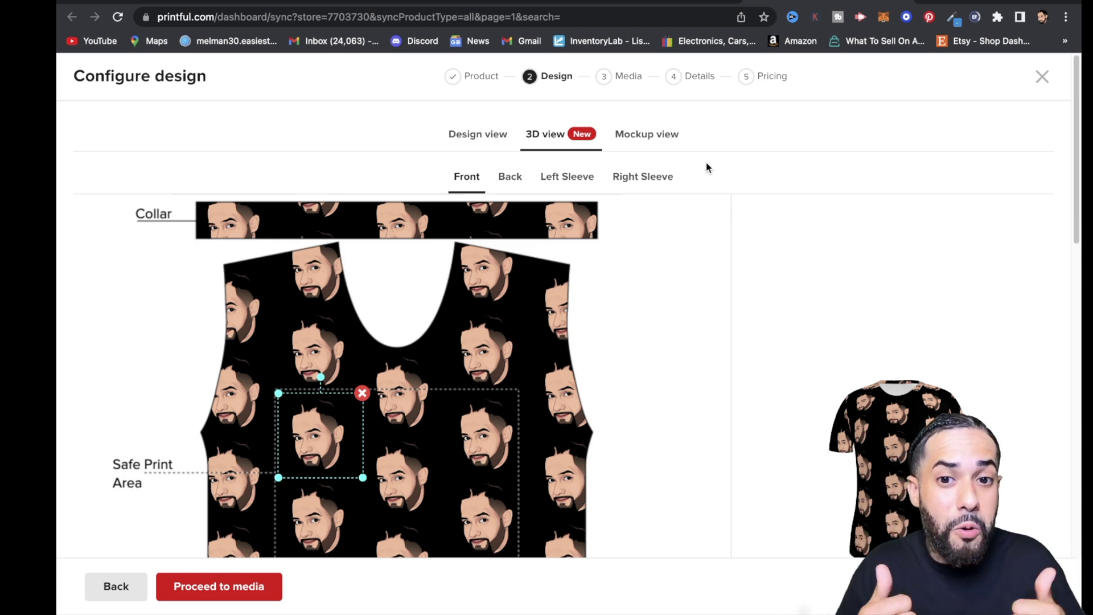
{"action": "left_click", "coordinate": [662, 142]}
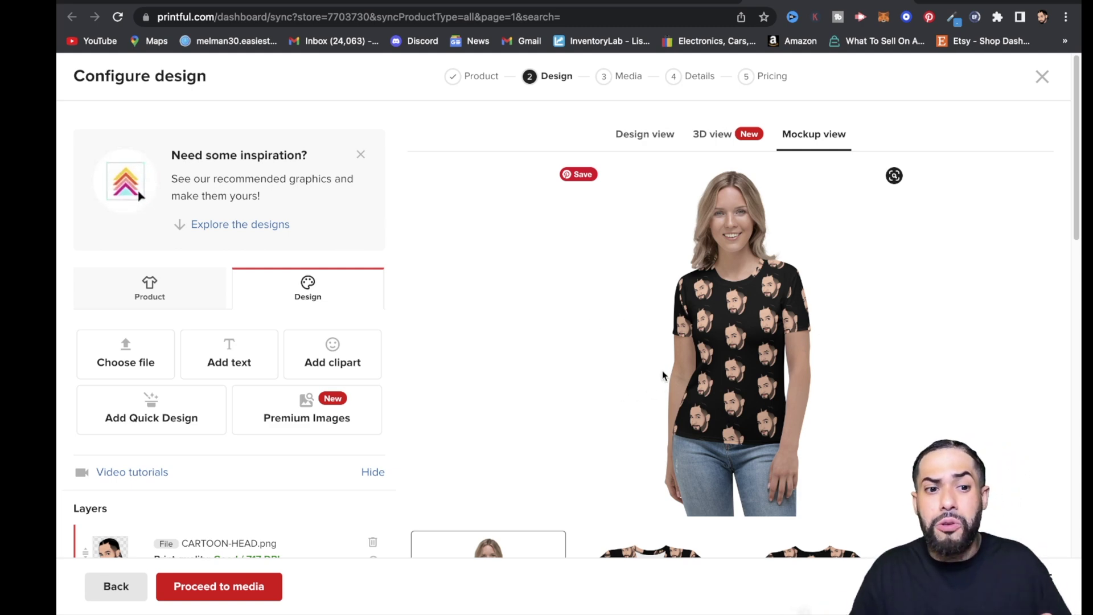
Back in Design view, show the cartoon-head layer's Transform settings: rotation 0, width and height 4.88
{"action": "scroll", "coordinate": [556, 220], "scroll_direction": "down", "scroll_amount": 2}
{"action": "left_click", "coordinate": [656, 87]}
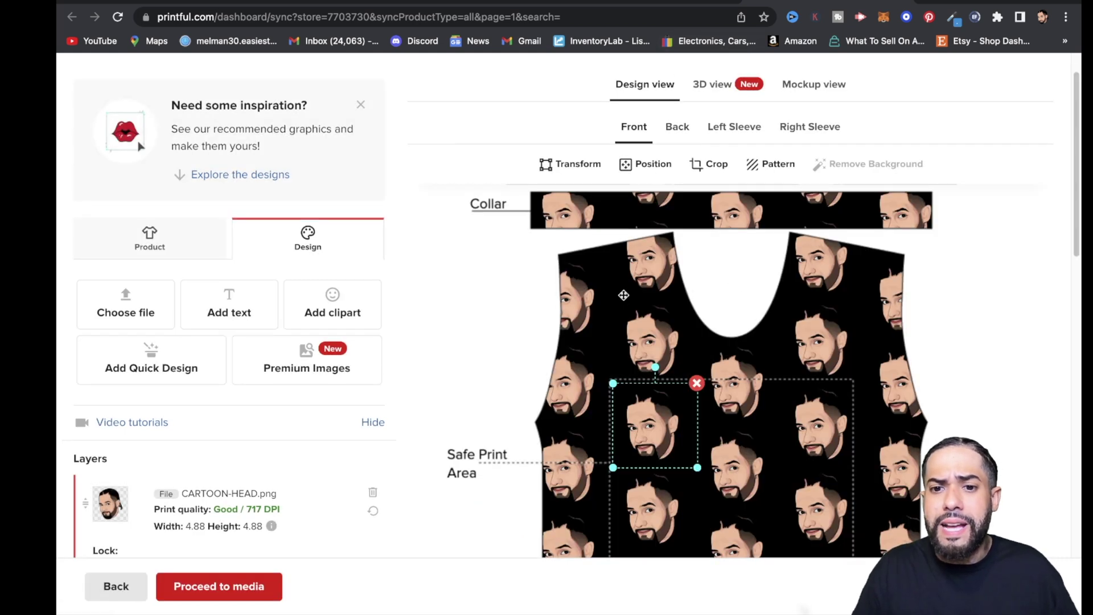
{"action": "left_click", "coordinate": [576, 169]}
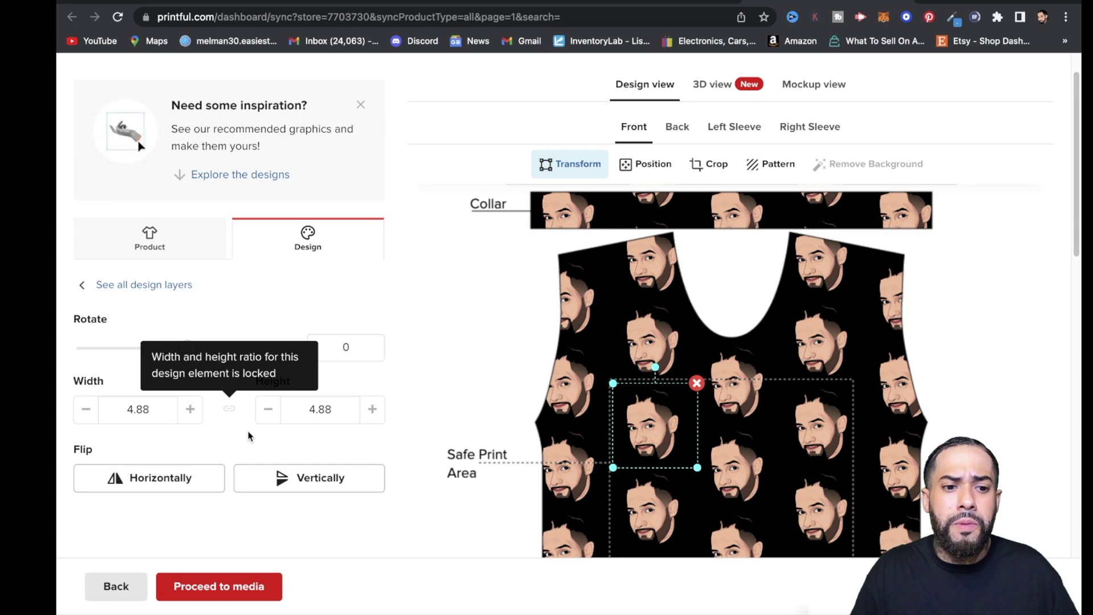
Try horizontal and vertical flips on the cartoon-head pattern, restore it upright, and show Position options
{"action": "left_click", "coordinate": [150, 484]}
{"action": "left_click", "coordinate": [331, 484]}
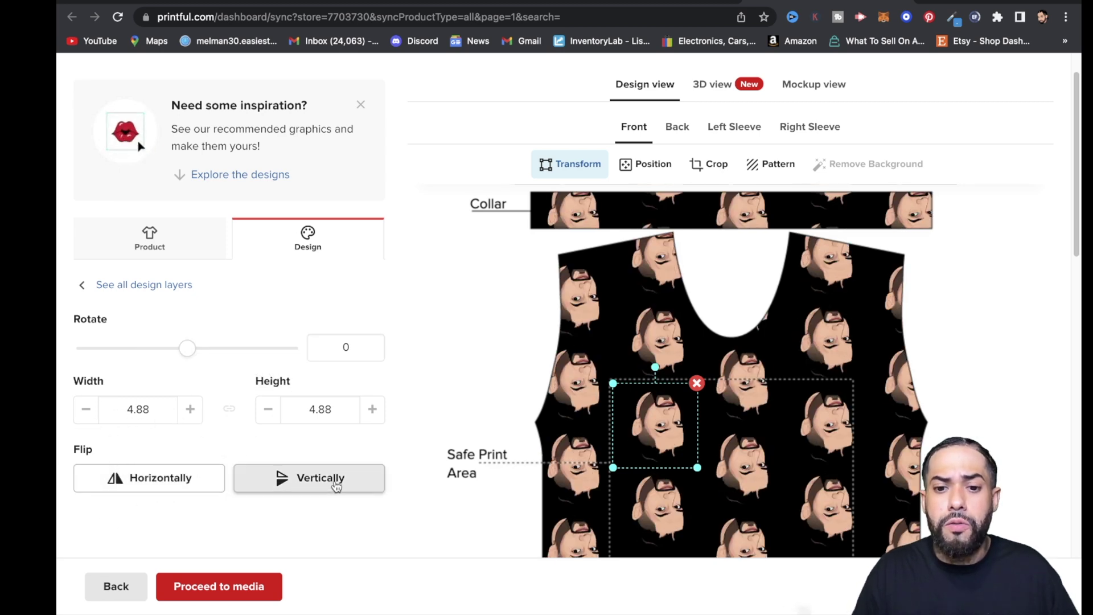
{"action": "left_click", "coordinate": [192, 479]}
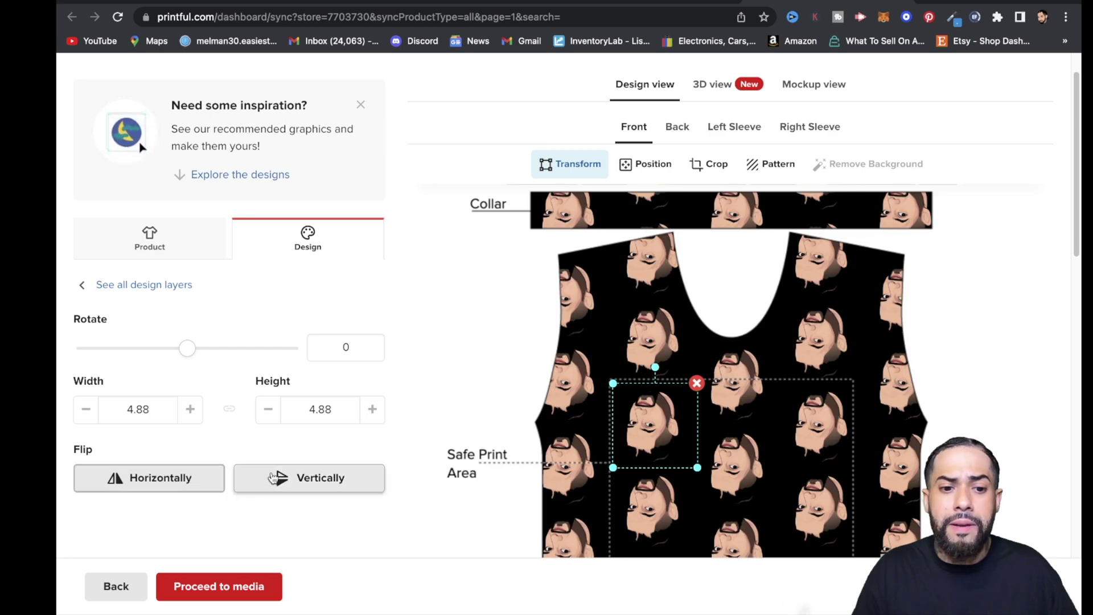
{"action": "left_click", "coordinate": [282, 481]}
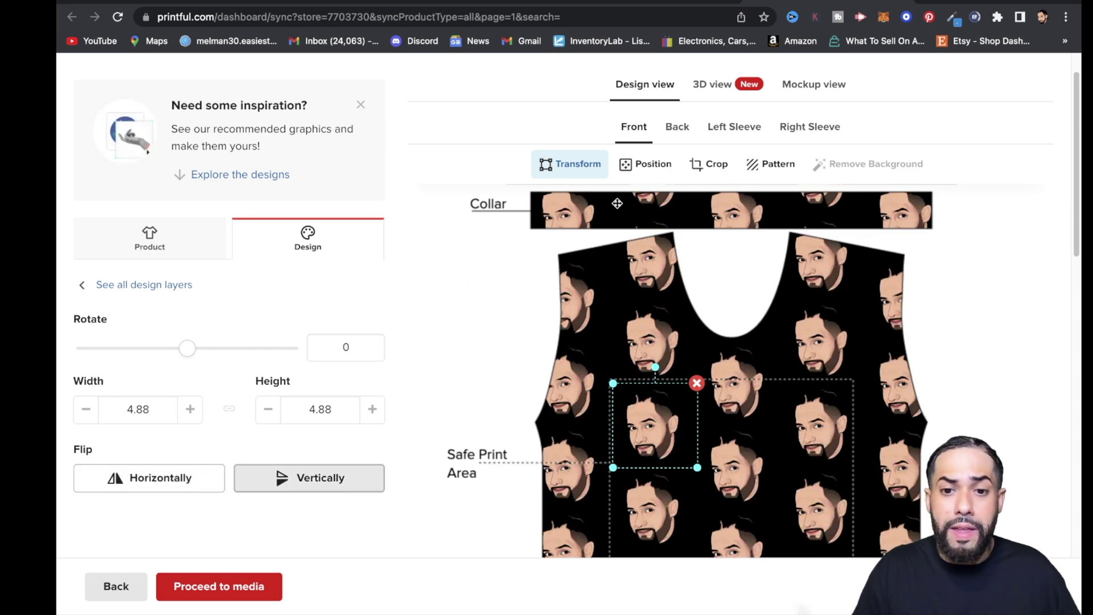
{"action": "left_click", "coordinate": [663, 164]}
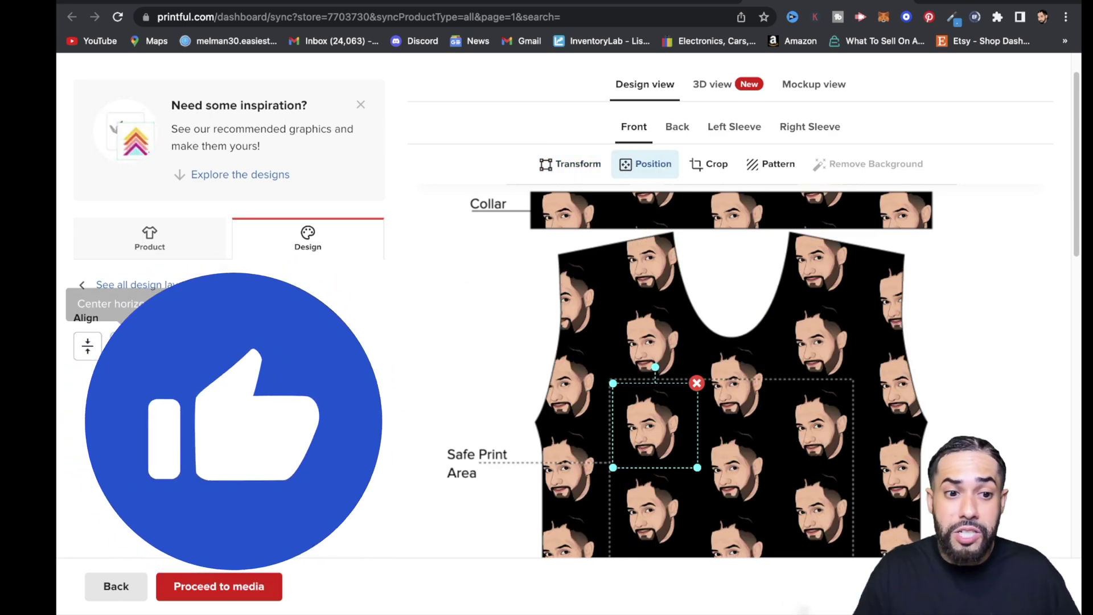
Test center, left, right and top alignments, finishing with the pattern aligned to the print area's bottom
{"action": "left_click", "coordinate": [126, 349]}
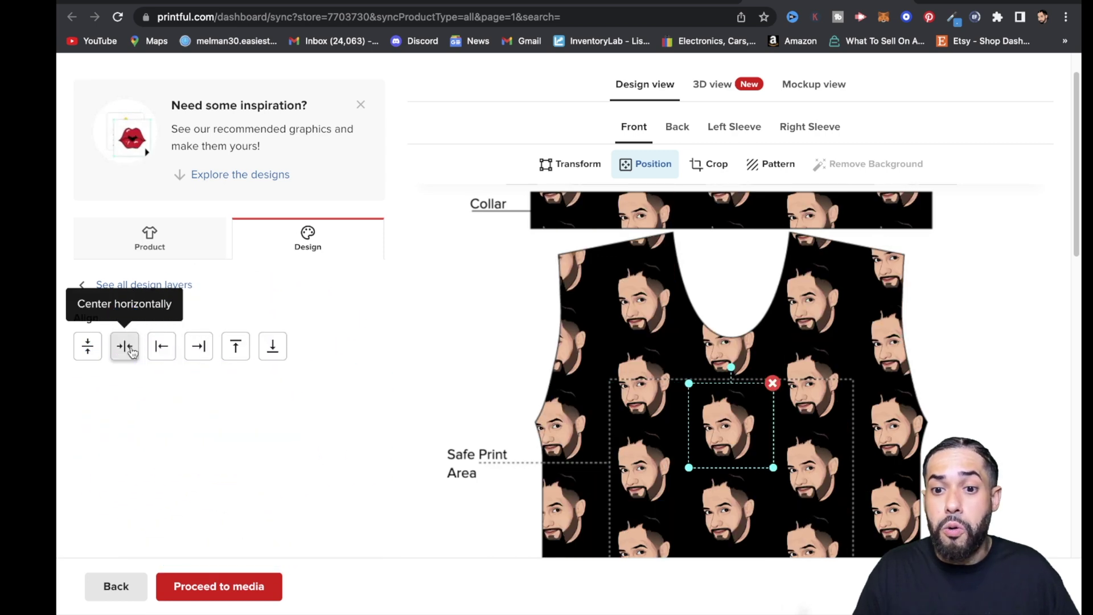
{"action": "left_click", "coordinate": [91, 351]}
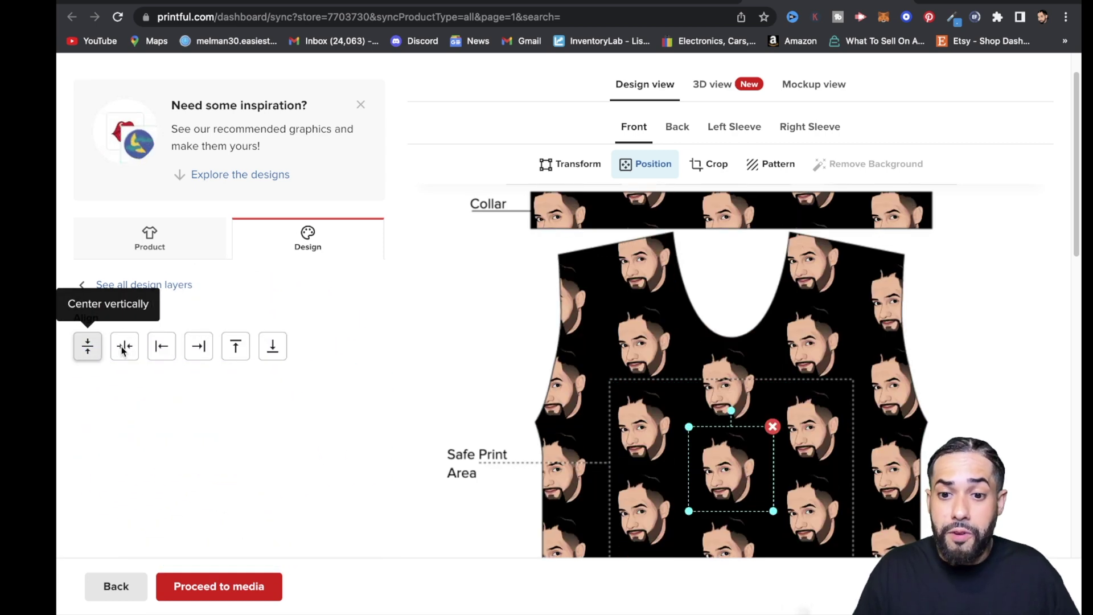
{"action": "left_click", "coordinate": [156, 356]}
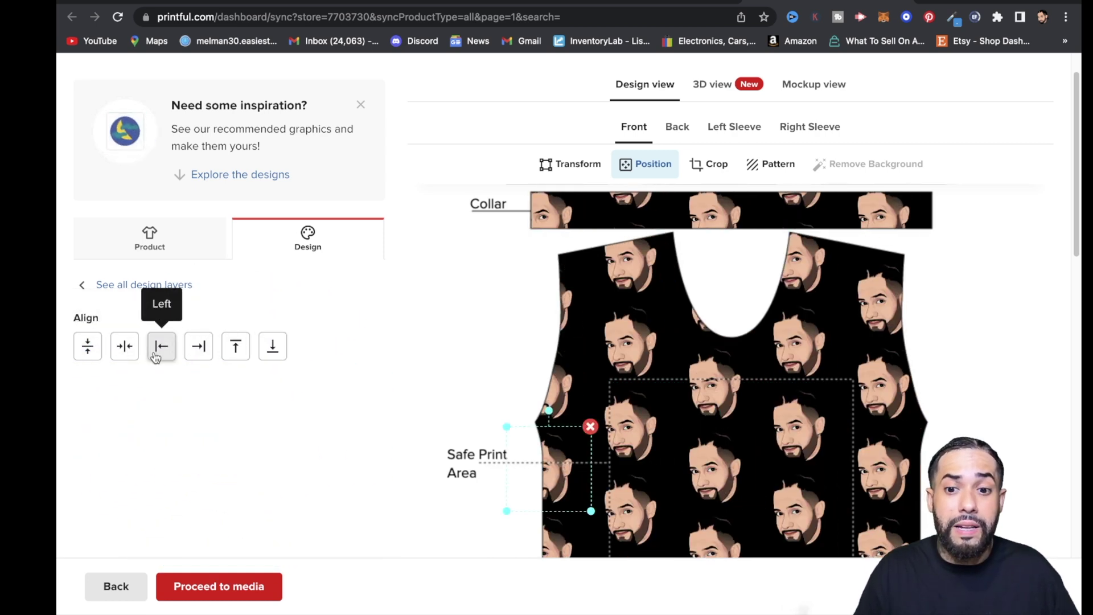
{"action": "left_click", "coordinate": [199, 350]}
{"action": "left_click", "coordinate": [240, 354]}
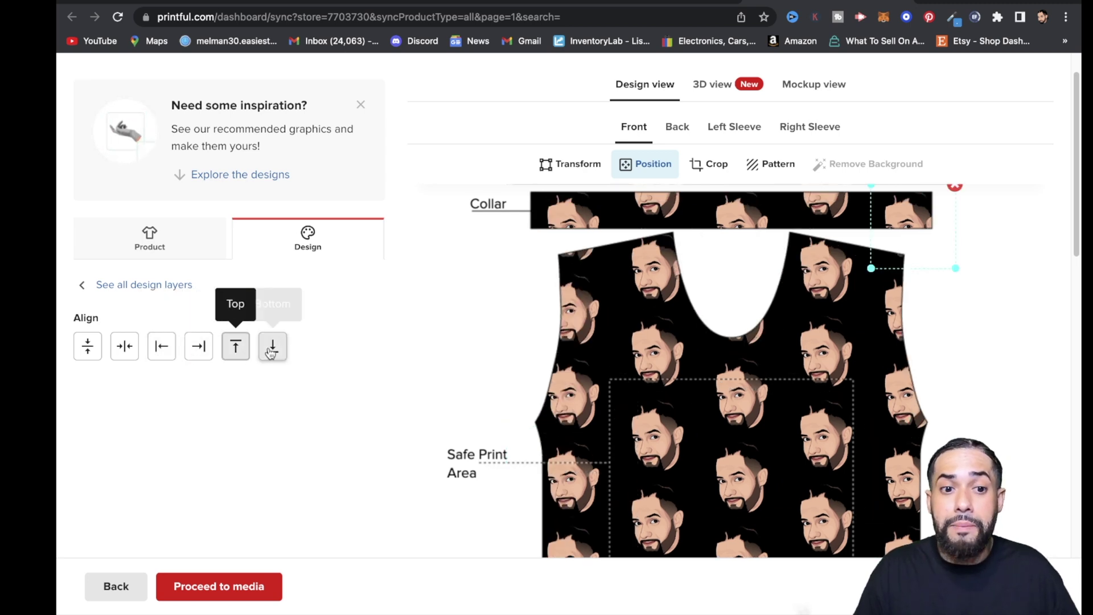
{"action": "left_click", "coordinate": [272, 348]}
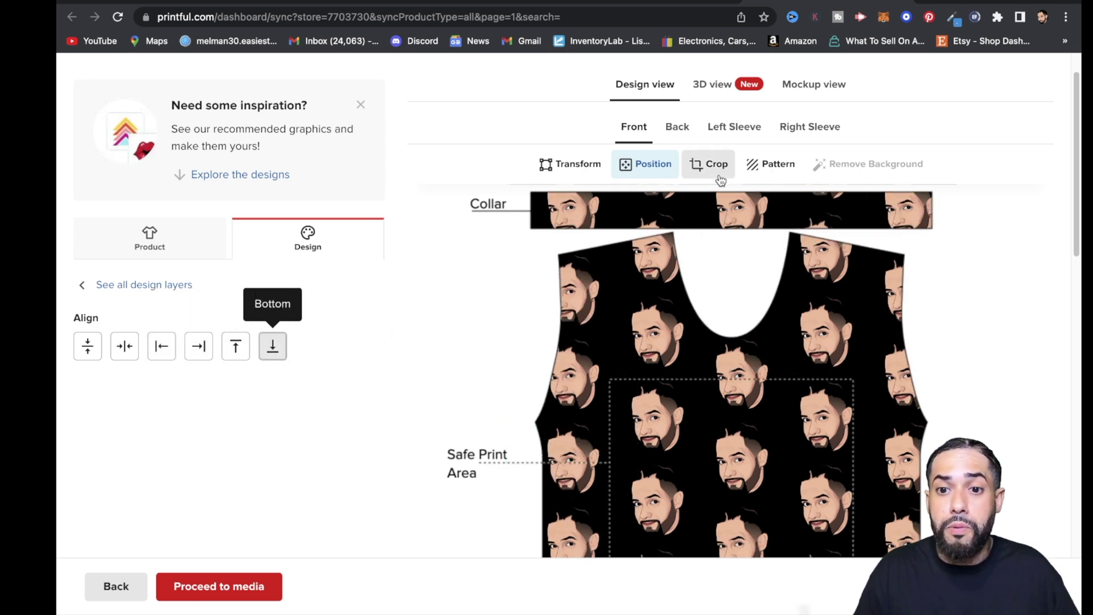
{"action": "left_click", "coordinate": [692, 184]}
{"action": "scroll", "coordinate": [418, 412], "scroll_direction": "down", "scroll_amount": 1}
Scale the CARTOON-HEAD.png tile on the shirt front to 4.96 × 4.95, keeping 705 DPI quality
{"action": "left_click", "coordinate": [788, 336]}
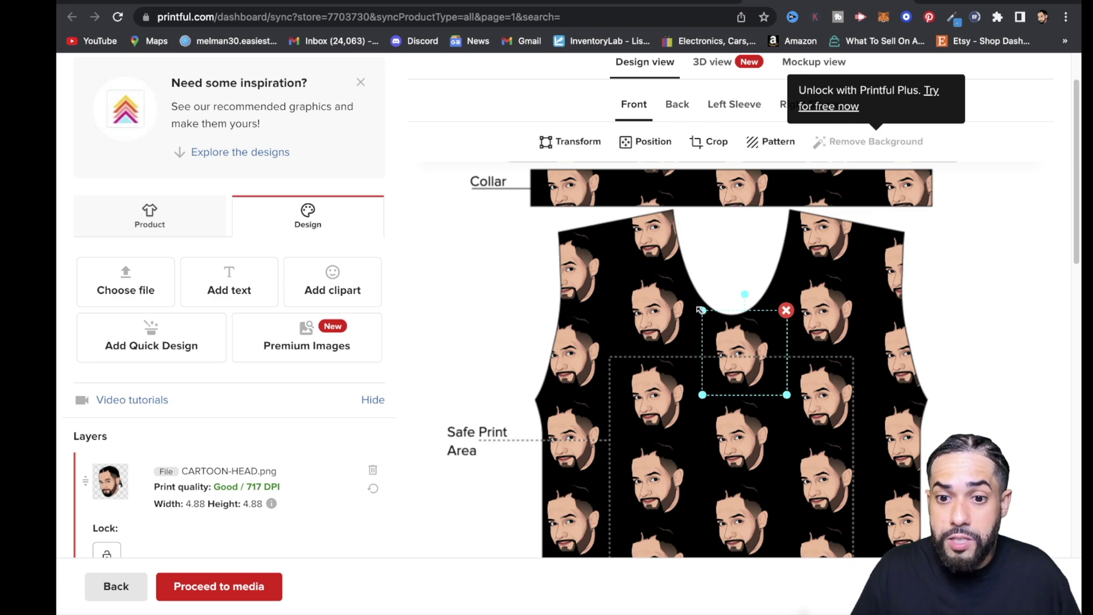
{"action": "mouse_move", "coordinate": [700, 309]}
{"action": "left_mouse_down"}
{"action": "mouse_move", "coordinate": [718, 330]}
{"action": "mouse_move", "coordinate": [702, 310]}
{"action": "left_mouse_up"}
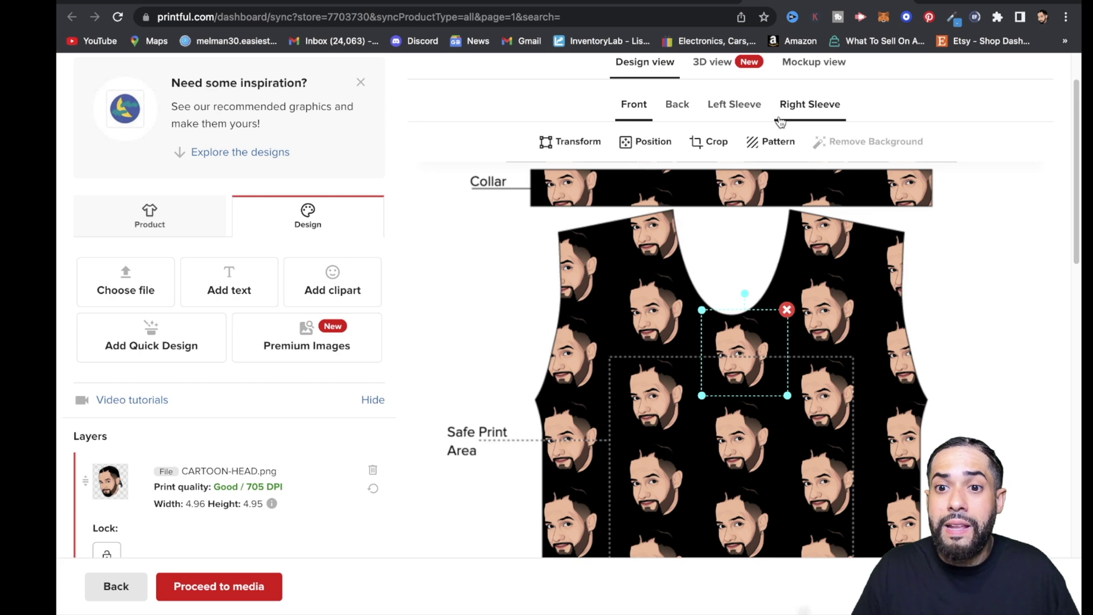
{"action": "scroll", "coordinate": [329, 441], "scroll_direction": "down", "scroll_amount": 1}
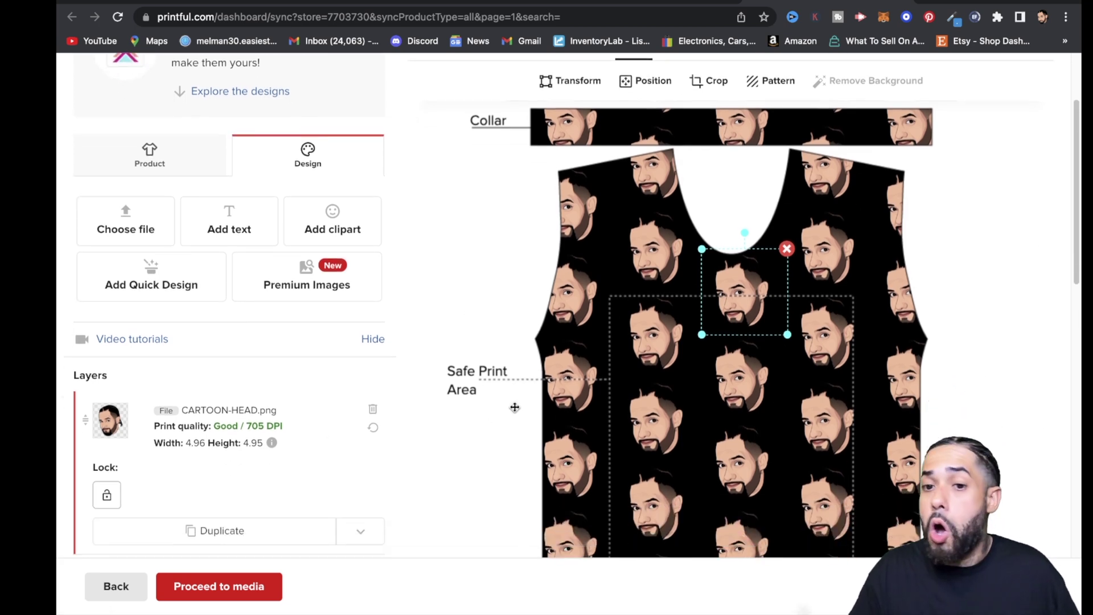
{"action": "scroll", "coordinate": [658, 270], "scroll_direction": "up", "scroll_amount": 3}
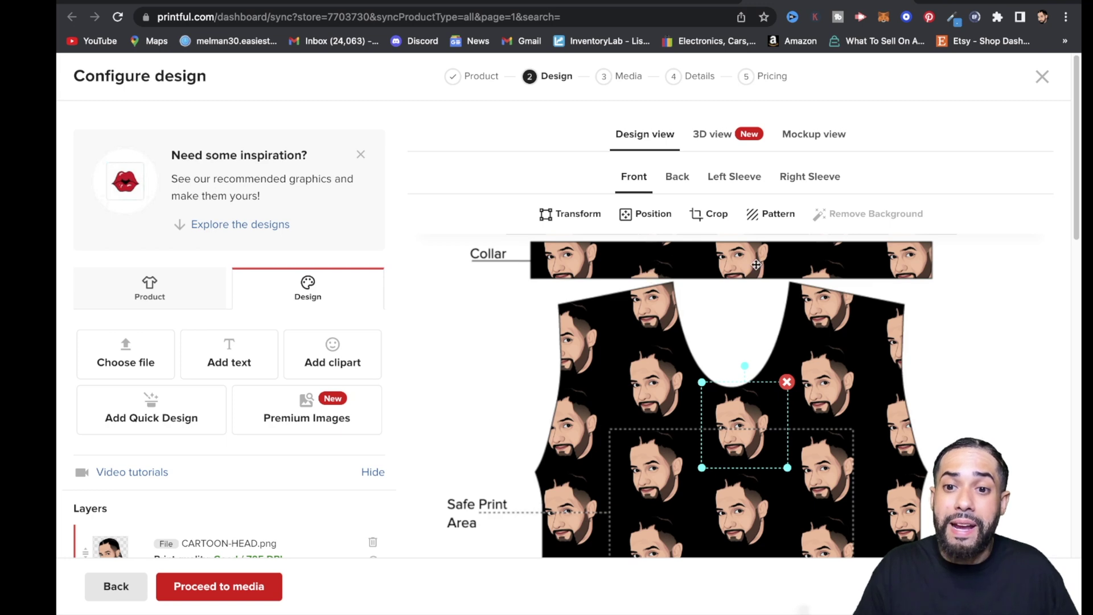
{"action": "scroll", "coordinate": [578, 376], "scroll_direction": "down", "scroll_amount": 9}
{"action": "scroll", "coordinate": [259, 260], "scroll_direction": "up", "scroll_amount": 5}
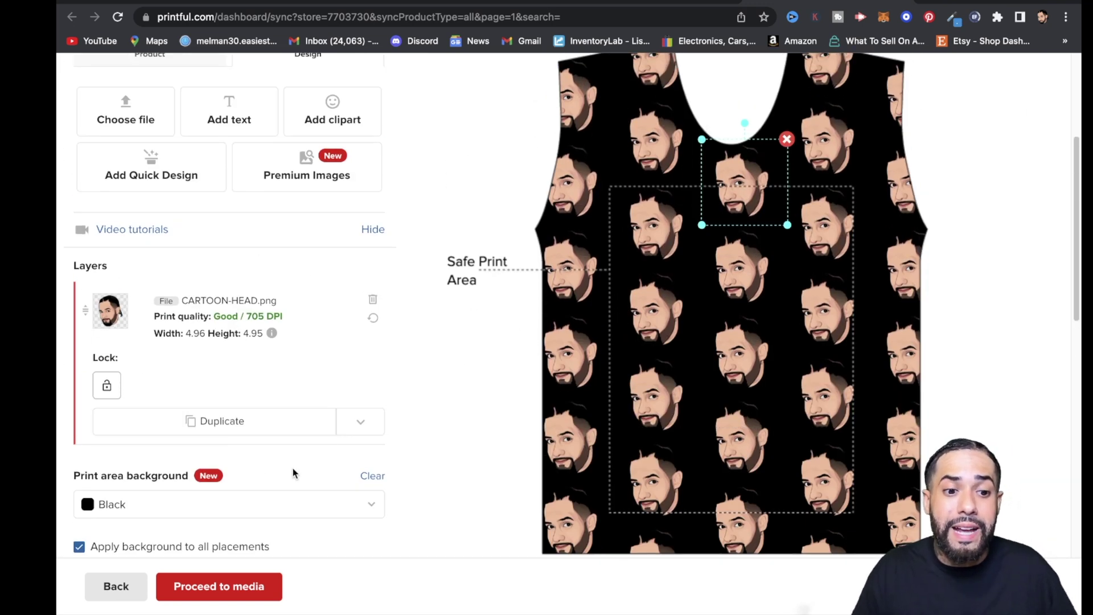
{"action": "left_click", "coordinate": [376, 429]}
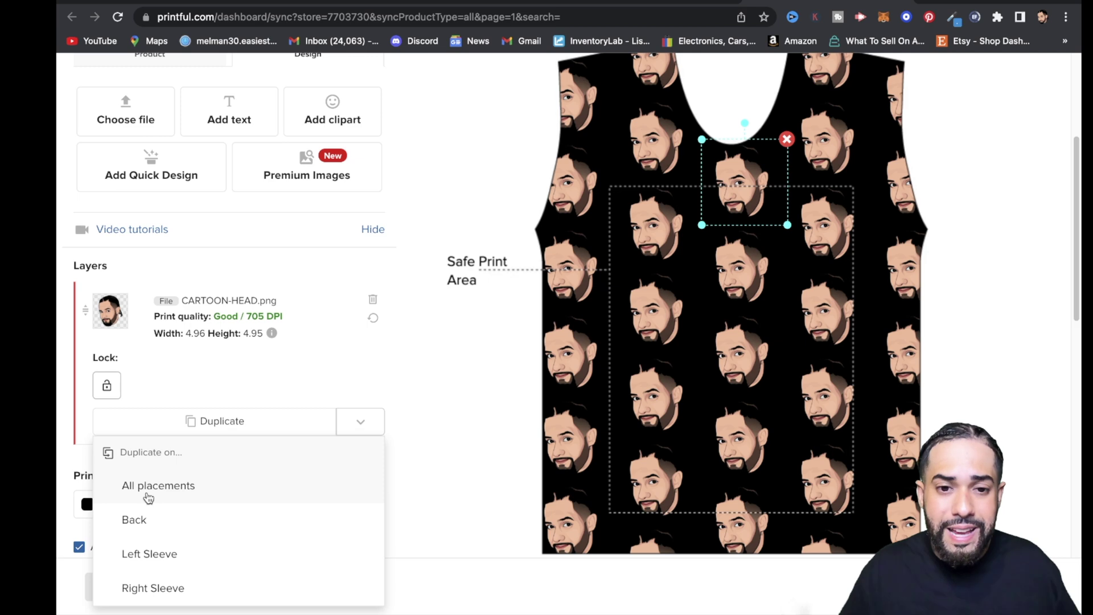
{"action": "scroll", "coordinate": [676, 406], "scroll_direction": "up", "scroll_amount": 5}
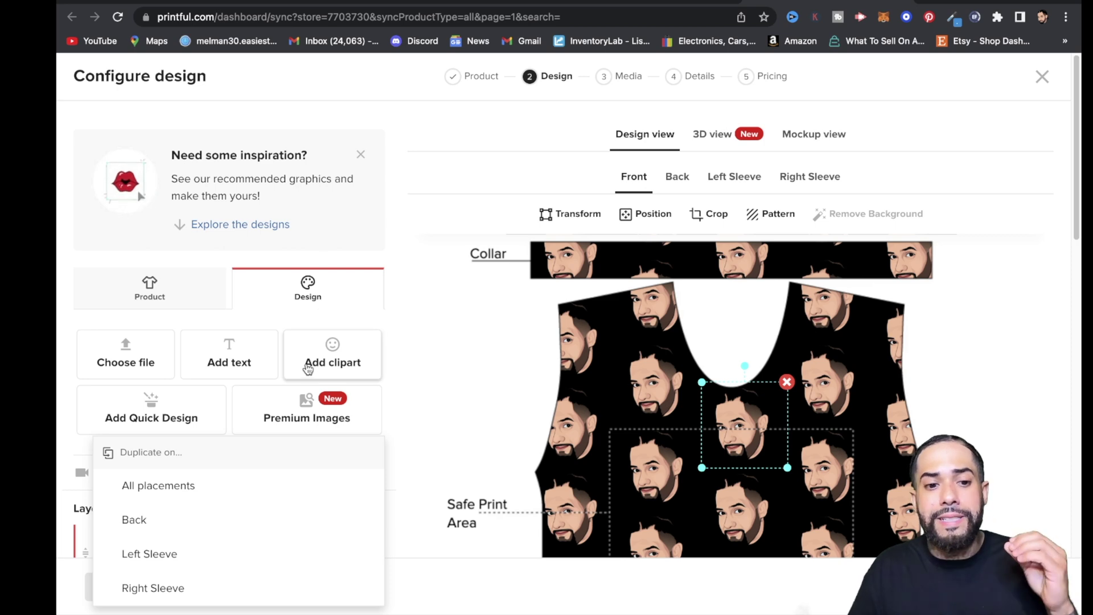
{"action": "left_click", "coordinate": [228, 363]}
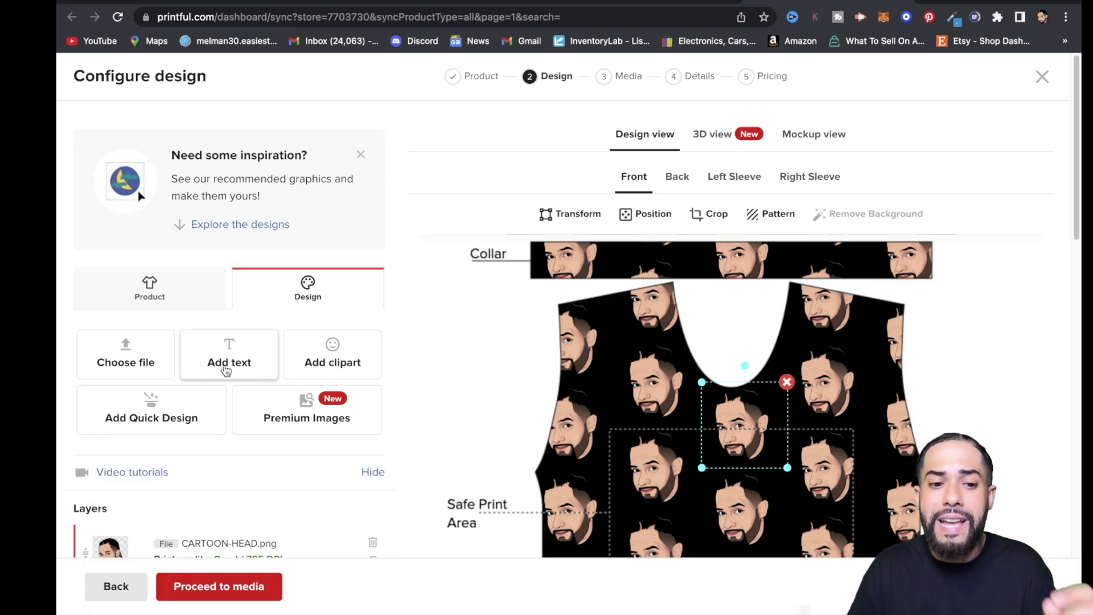
{"action": "left_click", "coordinate": [228, 365]}
{"action": "left_click", "coordinate": [94, 336]}
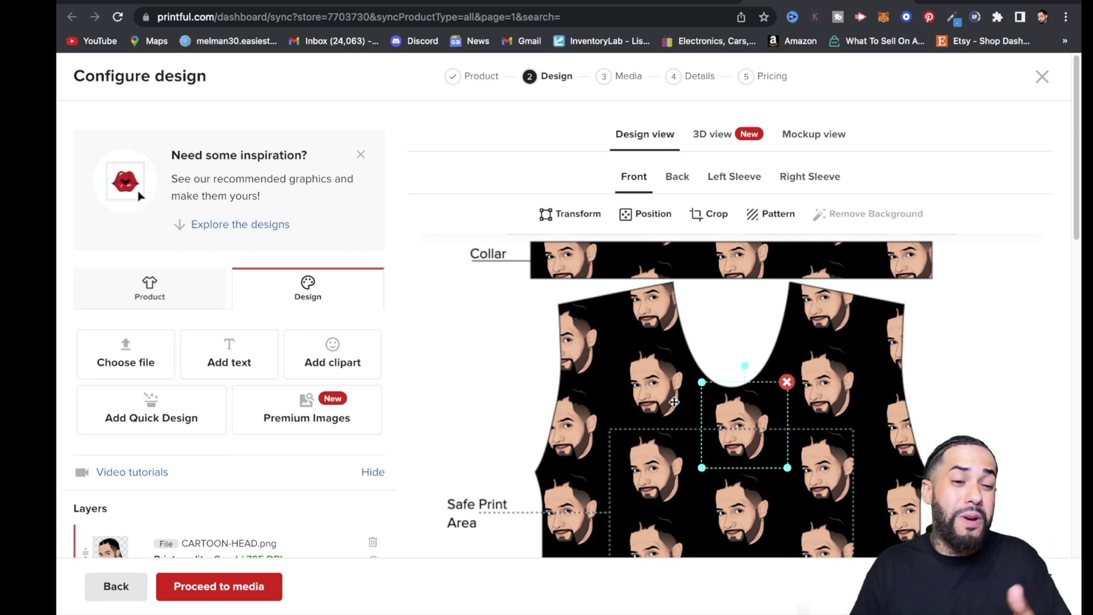
{"action": "left_click", "coordinate": [175, 397]}
{"action": "scroll", "coordinate": [330, 443], "scroll_direction": "down", "scroll_amount": 5}
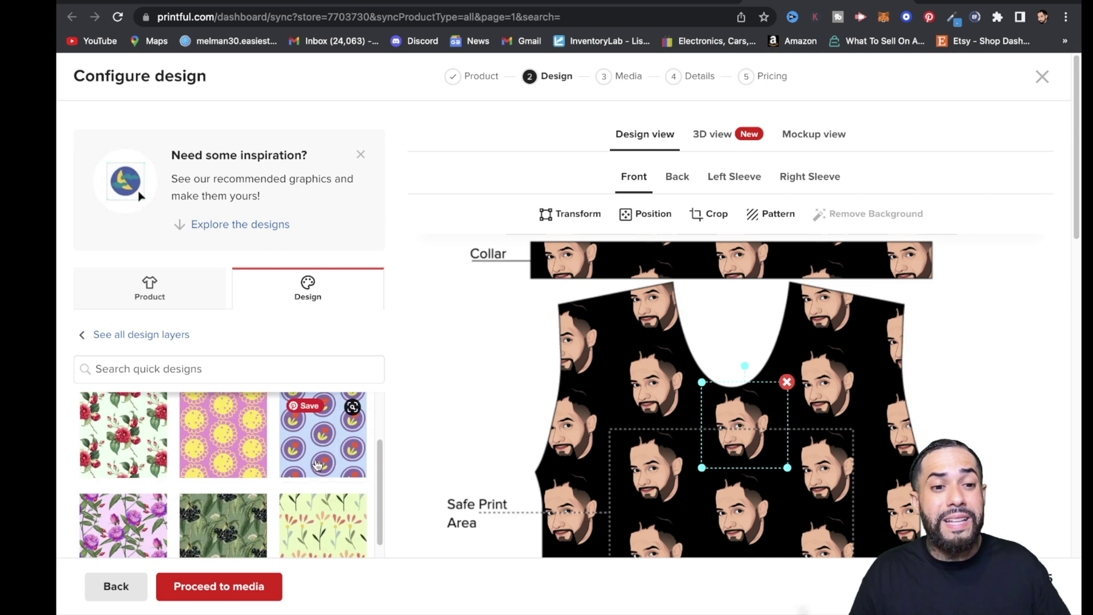
{"action": "scroll", "coordinate": [312, 476], "scroll_direction": "down", "scroll_amount": 1}
{"action": "scroll", "coordinate": [285, 478], "scroll_direction": "up", "scroll_amount": 3}
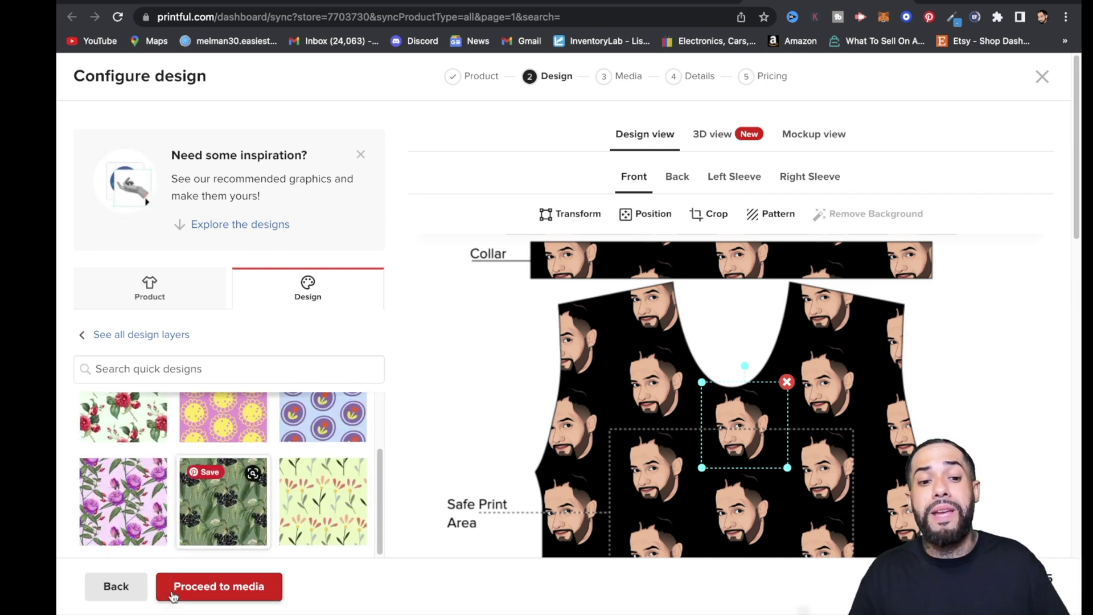
{"action": "scroll", "coordinate": [278, 481], "scroll_direction": "up", "scroll_amount": 5}
{"action": "left_click", "coordinate": [159, 335]}
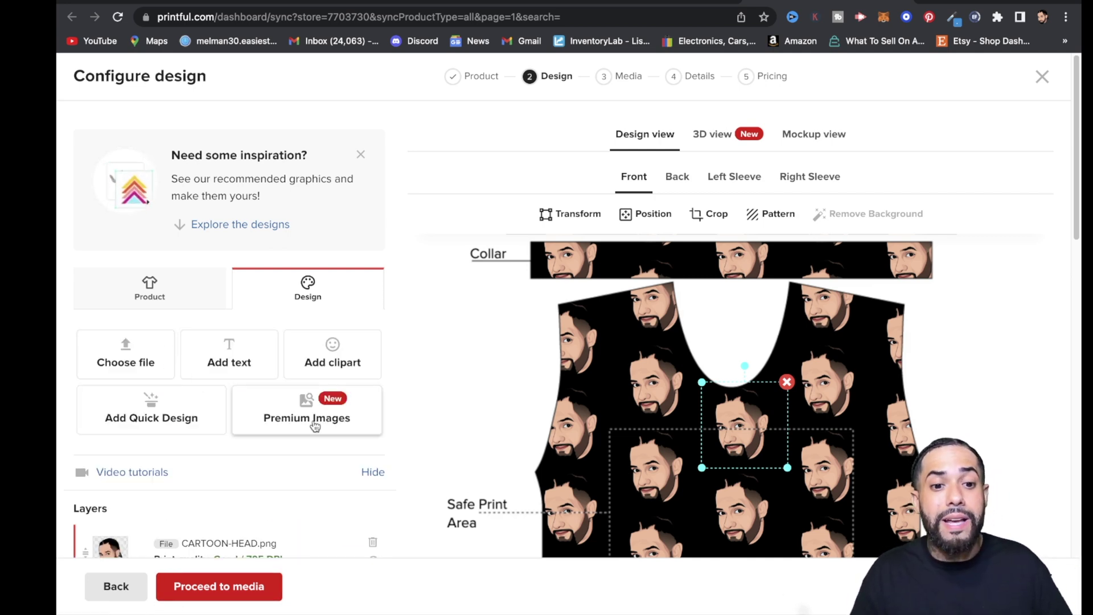
Bring up the Premium Images browser listing patterns, stock images and vector graphics
{"action": "left_click", "coordinate": [322, 430]}
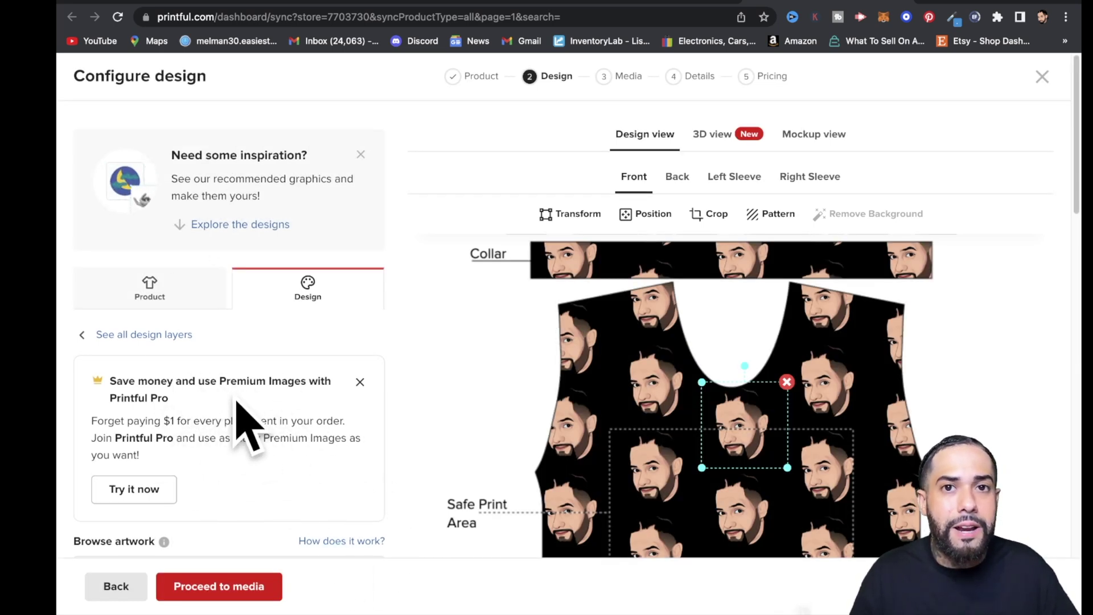
{"action": "scroll", "coordinate": [254, 457], "scroll_direction": "down", "scroll_amount": 3}
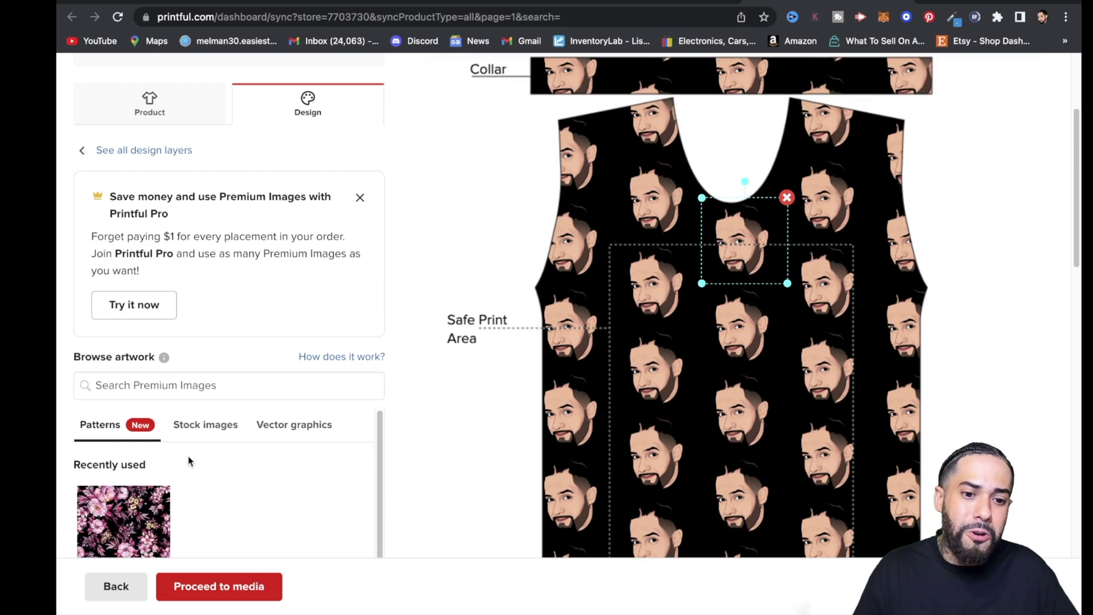